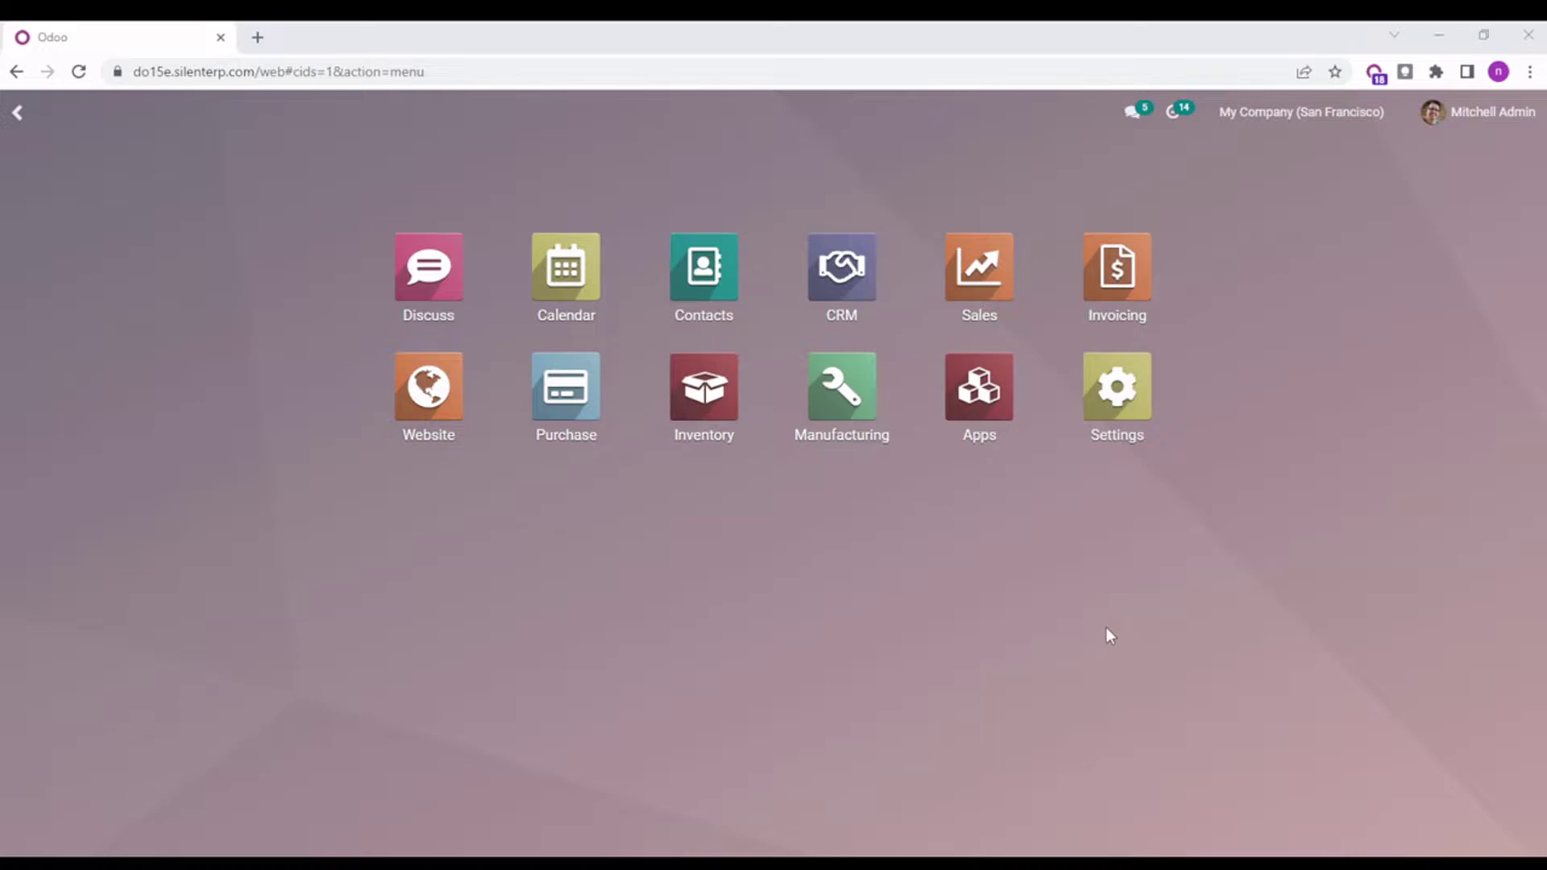
# - Search all modules for 'sales partner' and confirm Sales Partner Commission Management is installed
pyautogui.click(988, 390)
pyautogui.click(830, 158)
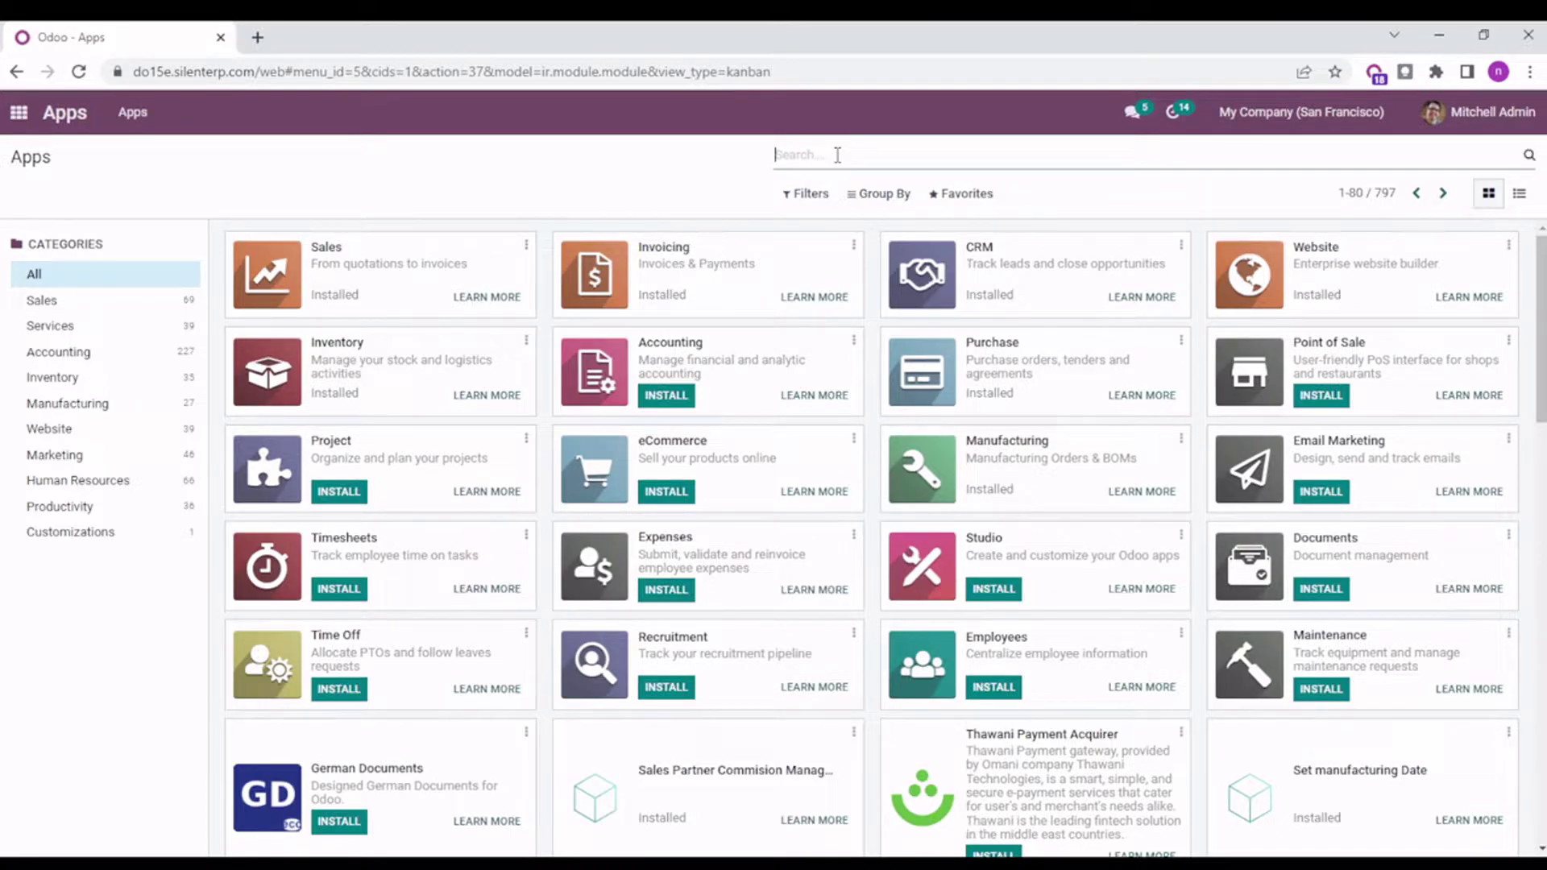
pyautogui.write('sales parte')
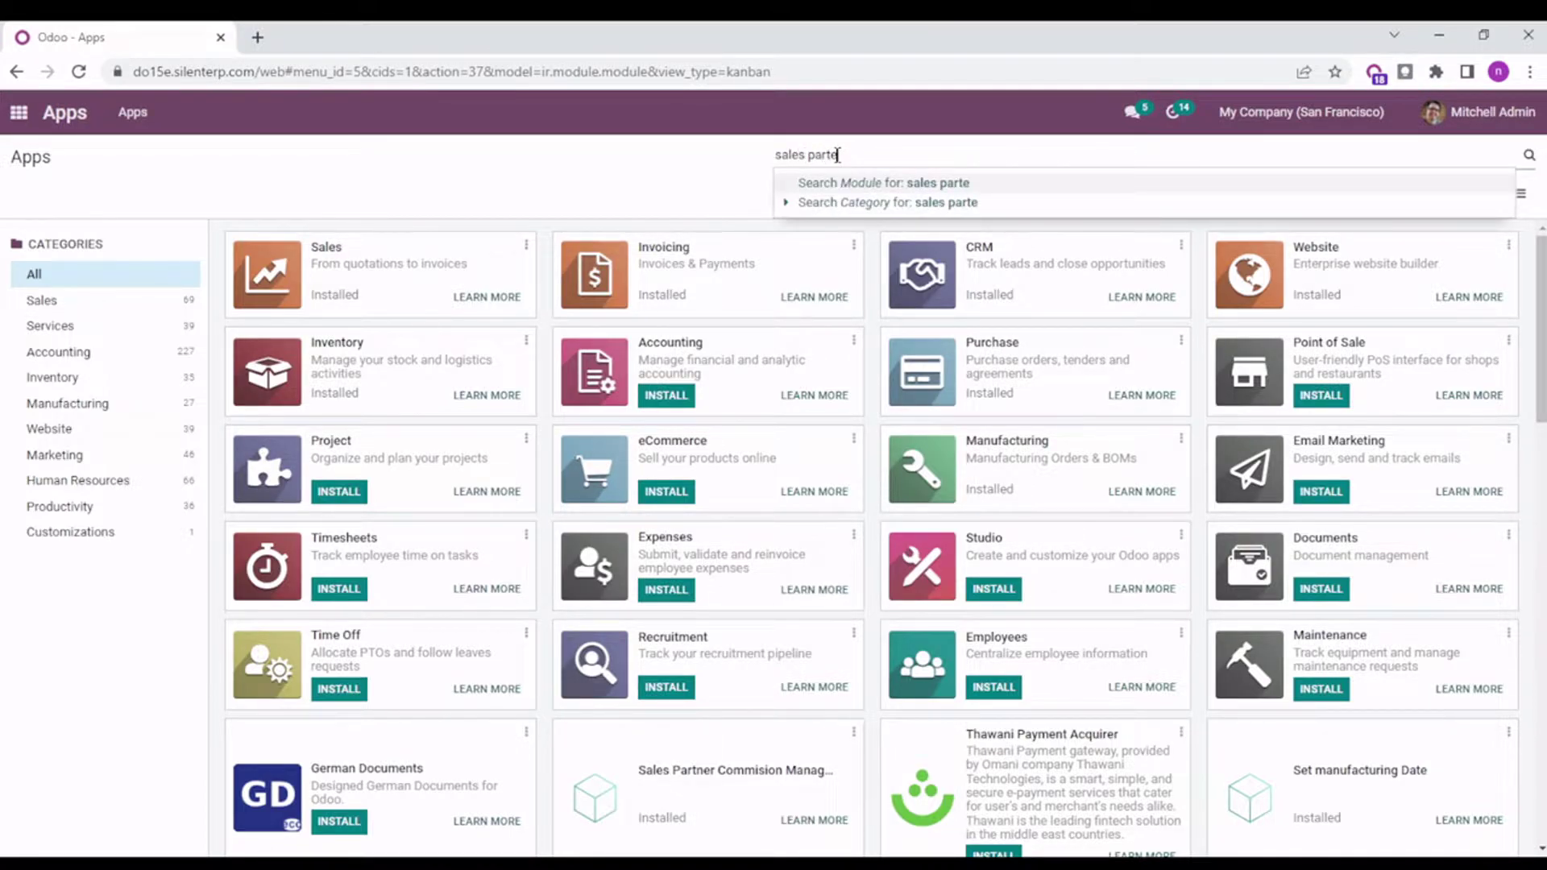
pyautogui.press('BackSpace')
pyautogui.press('BackSpace')
pyautogui.write('t')
pyautogui.write('ner')
pyautogui.press('Return')
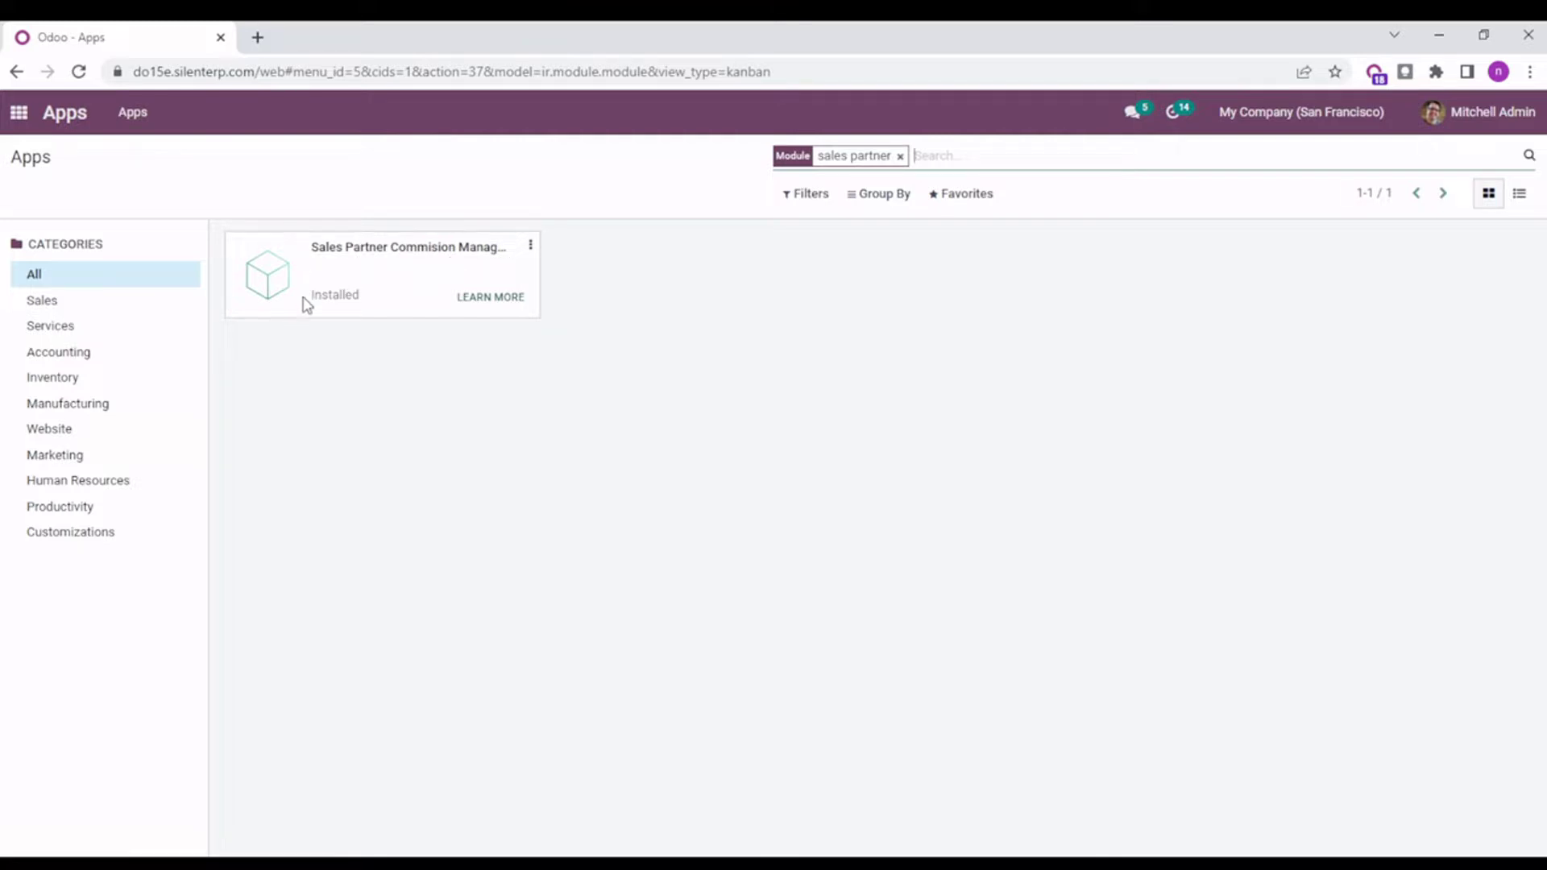
# - Go from the home menu to the CRM Partner Level configuration list
pyautogui.click(18, 114)
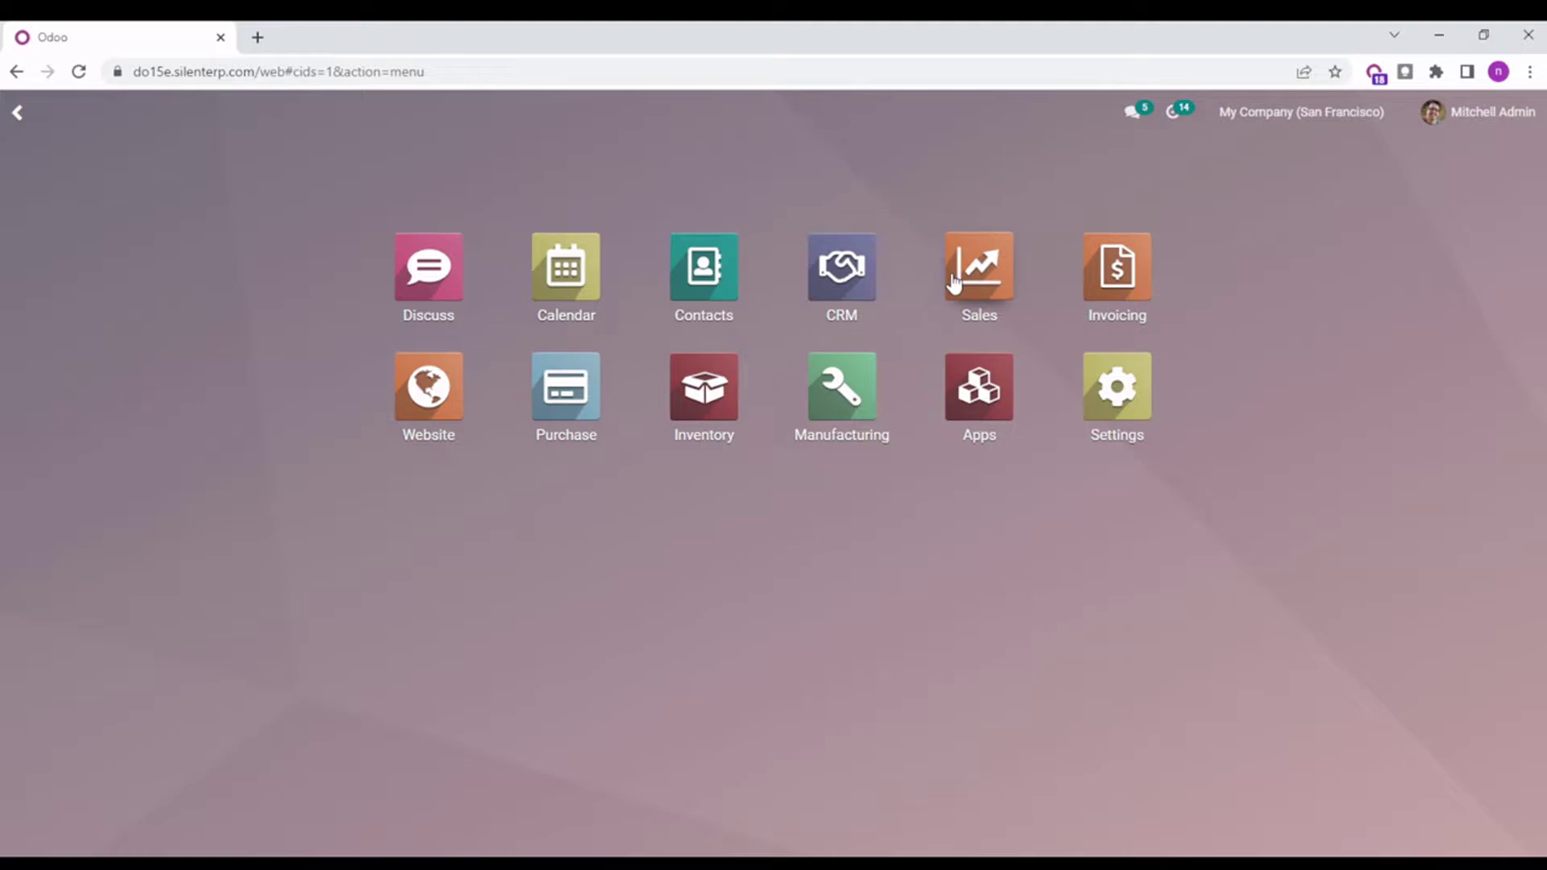
pyautogui.click(871, 278)
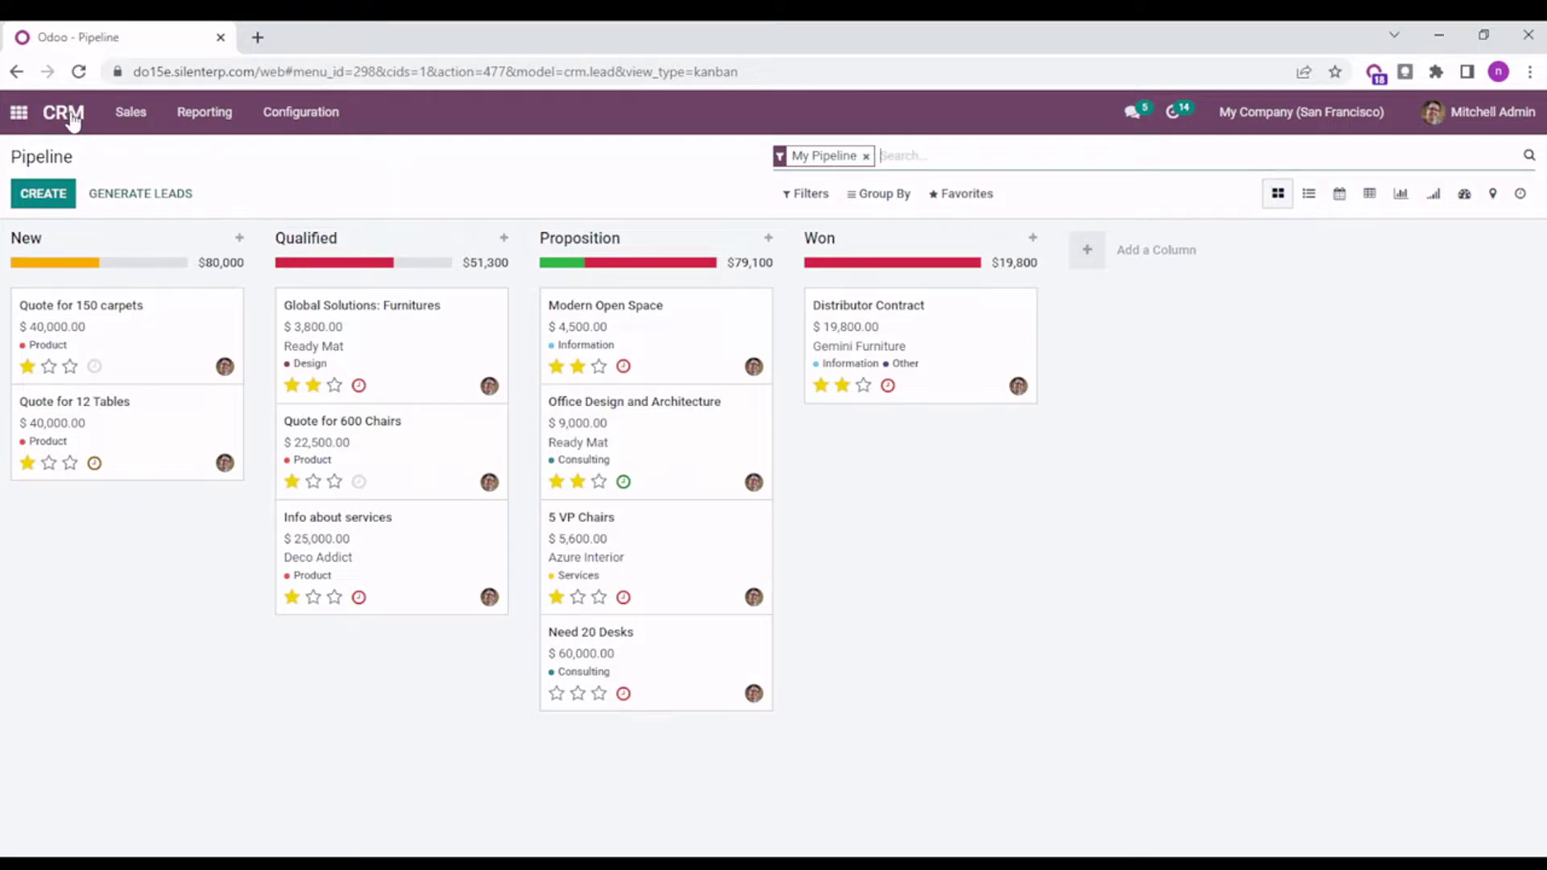
pyautogui.click(304, 112)
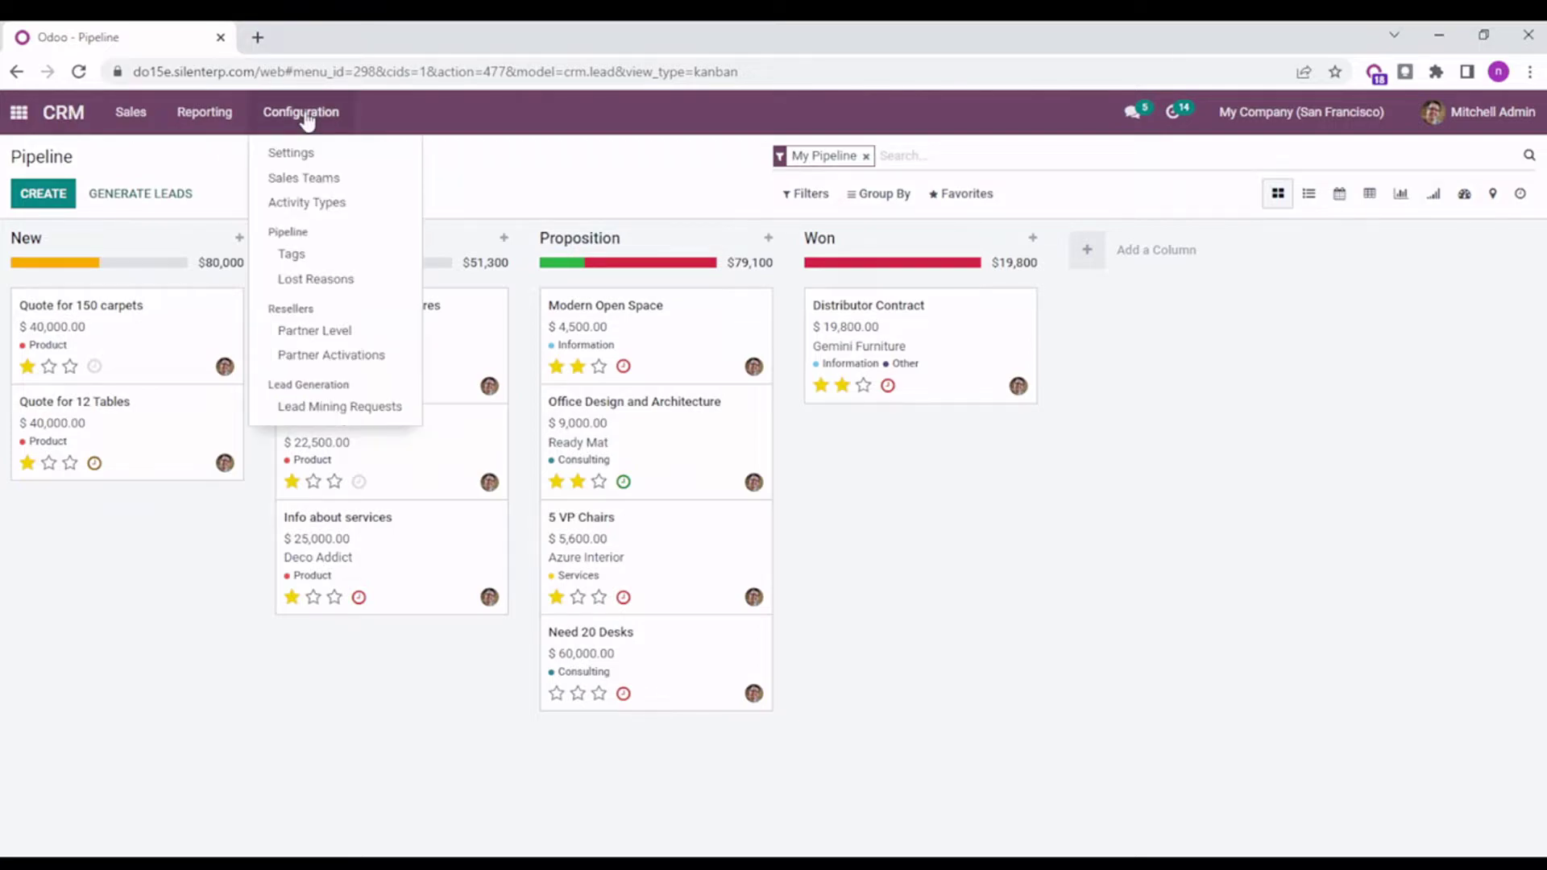
pyautogui.click(314, 330)
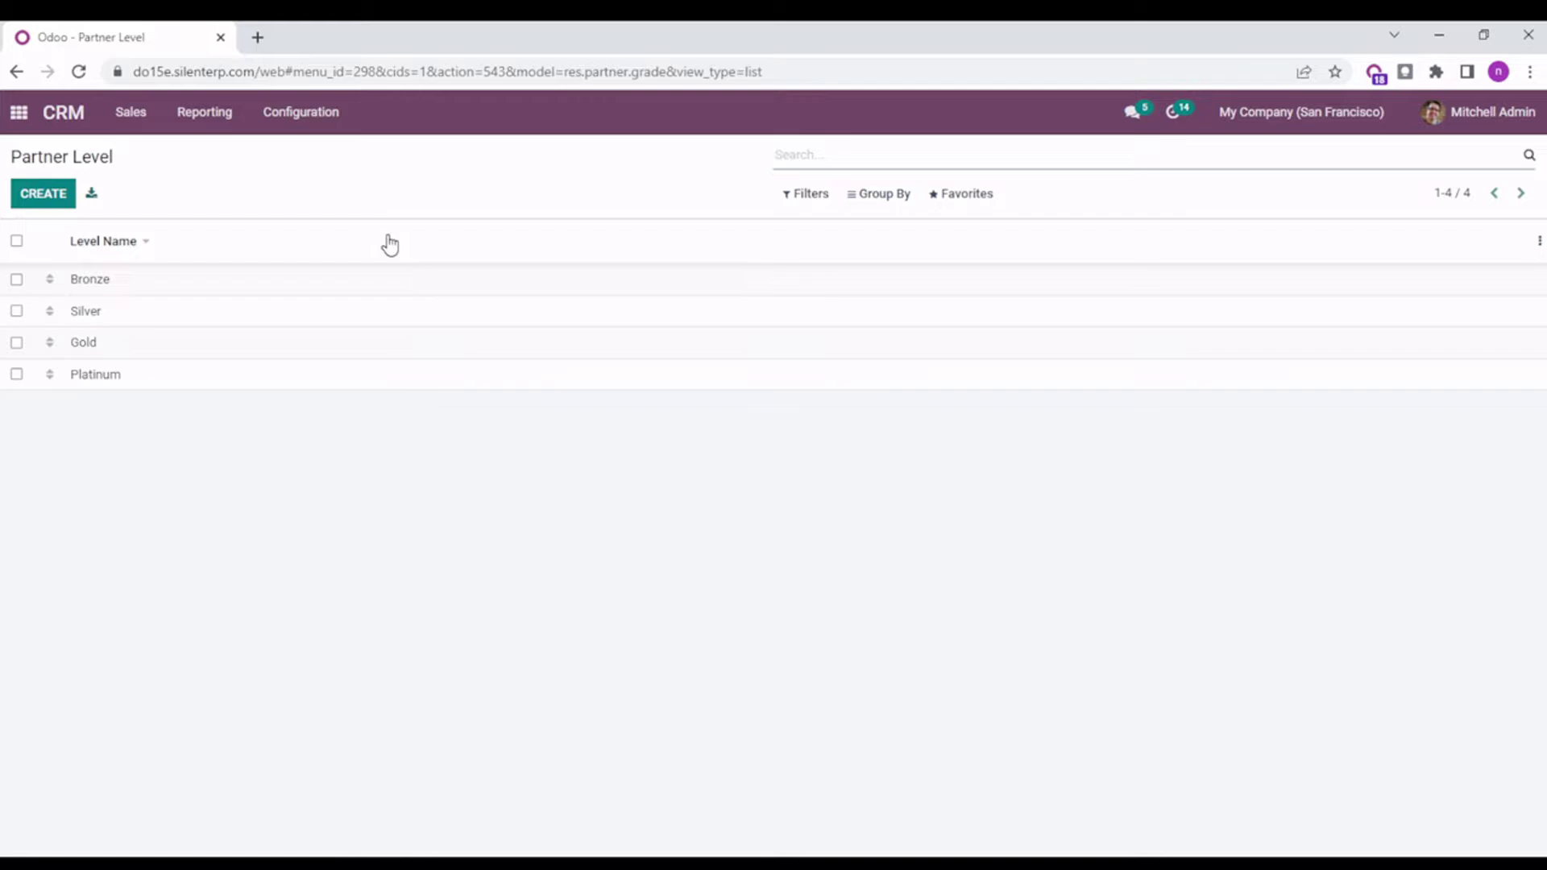
# - Review the Bronze level's 5 commission and the Platinum level's 20.00 commission percentage
pyautogui.click(360, 280)
pyautogui.moveTo(392, 417); pyautogui.dragTo(303, 366)
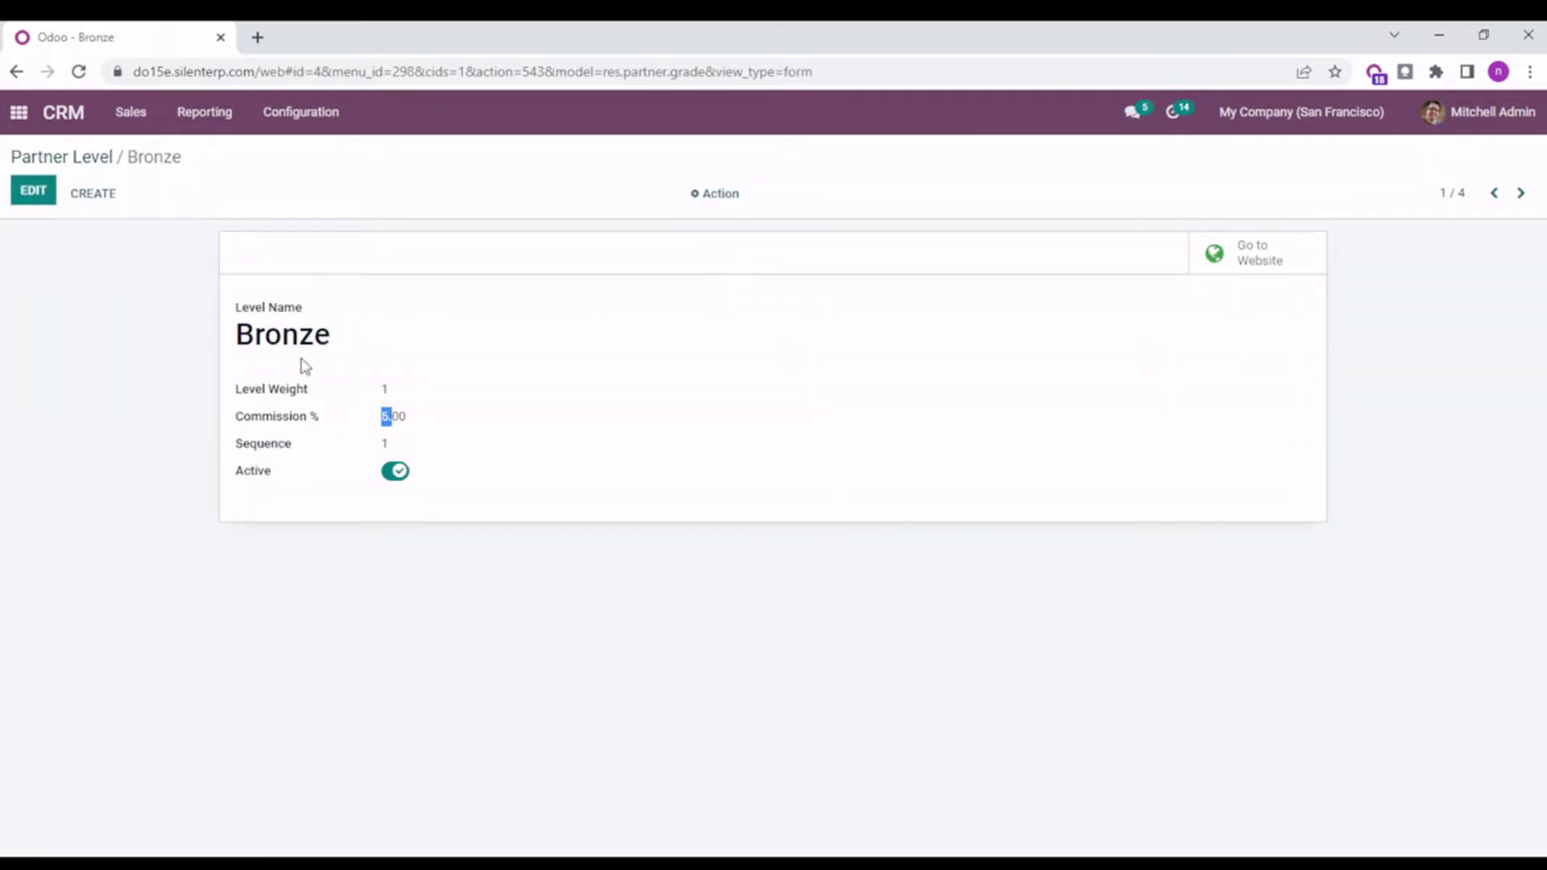
pyautogui.click(70, 159)
pyautogui.click(250, 370)
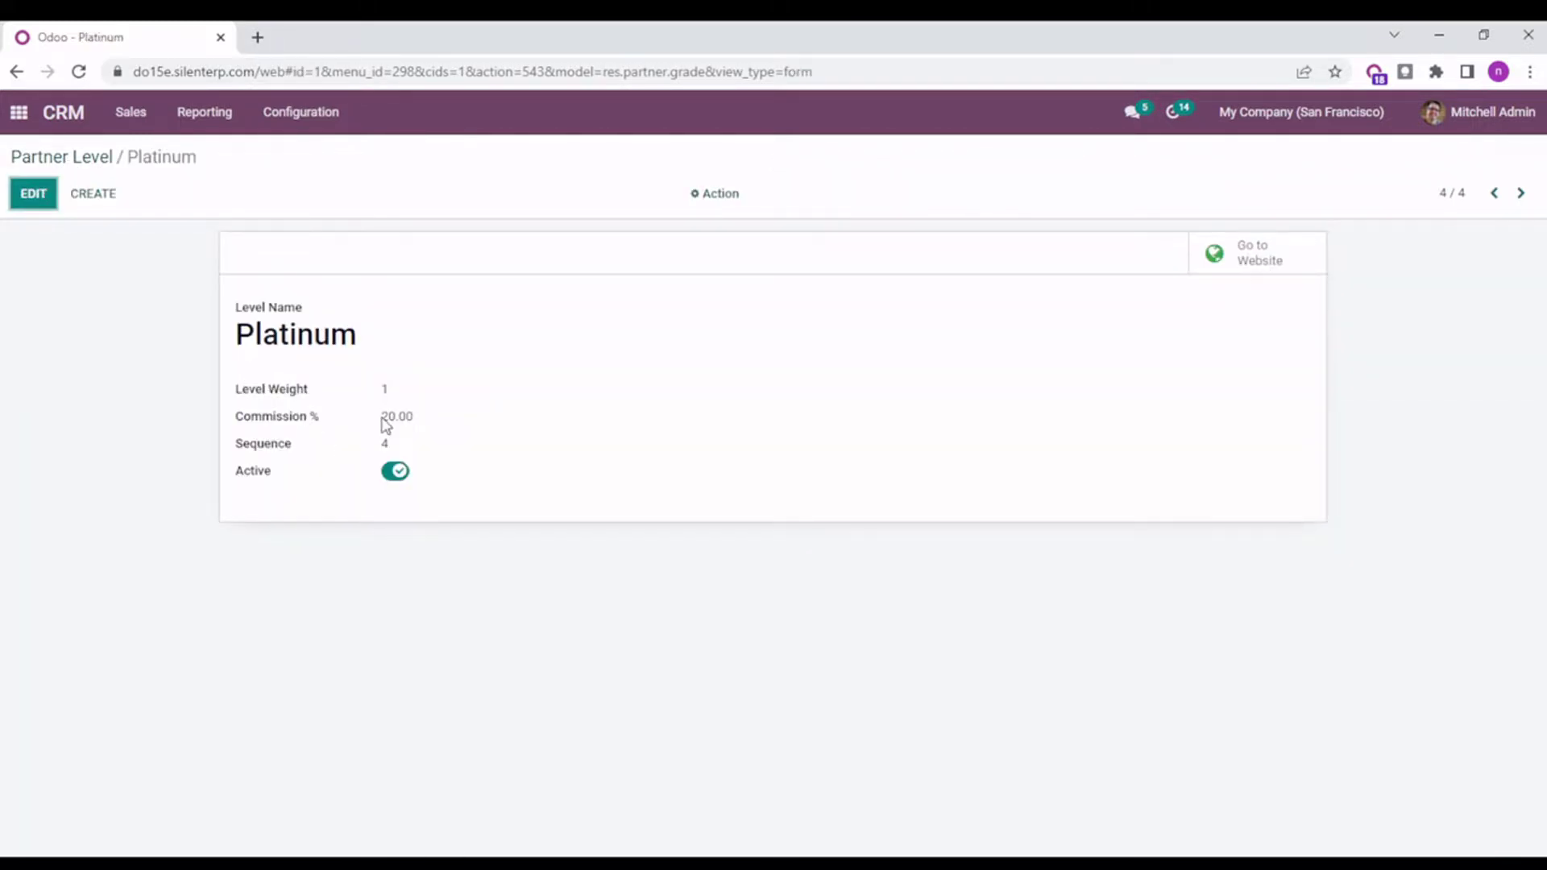
pyautogui.moveTo(382, 417); pyautogui.dragTo(408, 418)
pyautogui.click(63, 159)
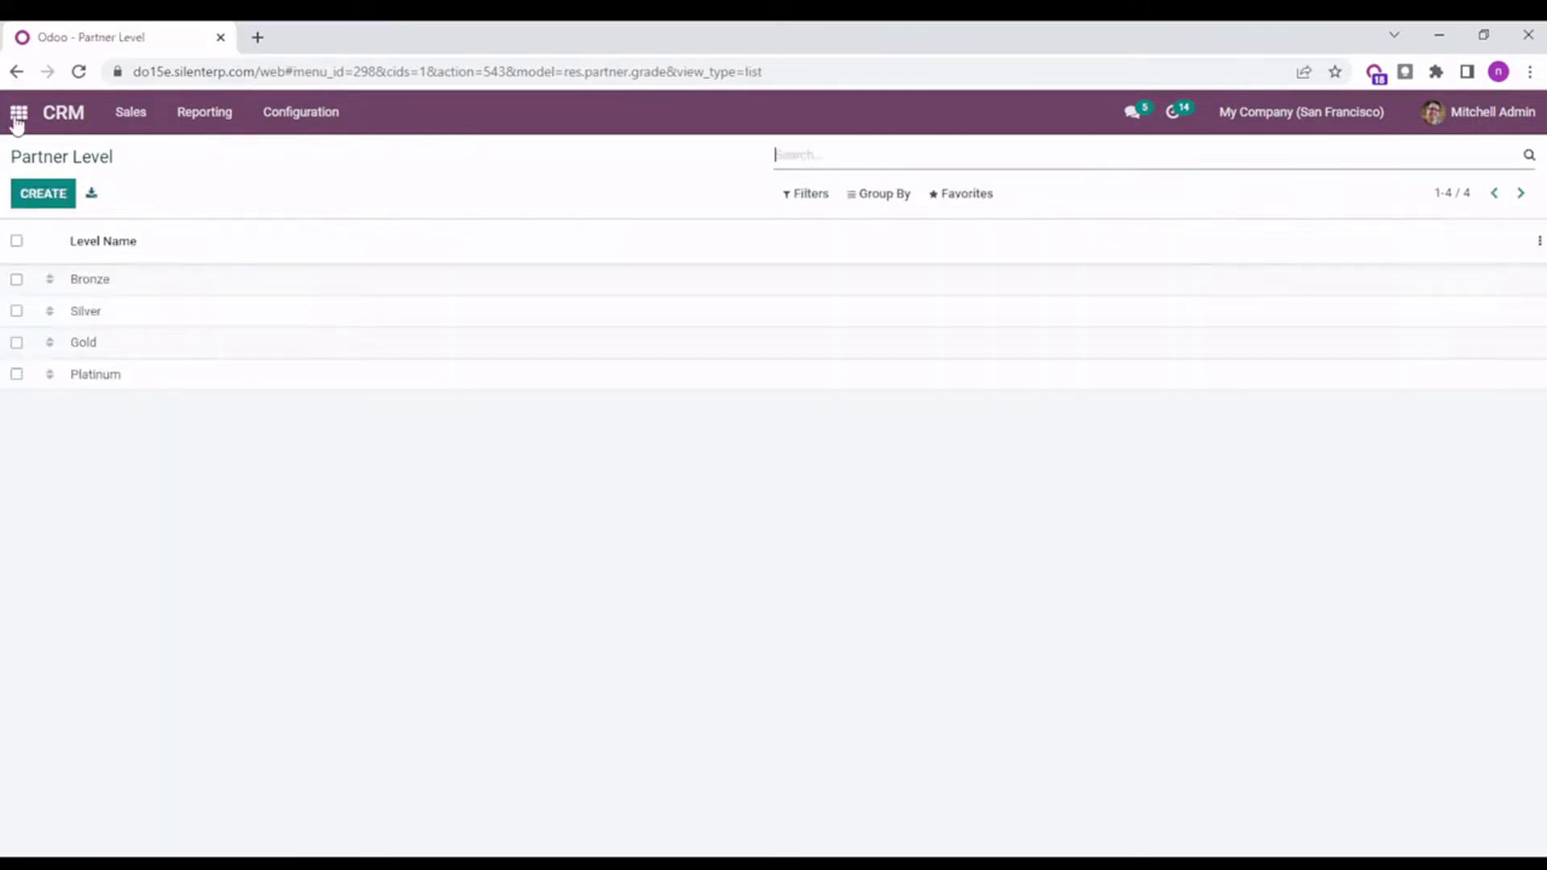
# - Start a new Sales quotation for customer Azure Interior, Brandon Freeman
pyautogui.click(18, 118)
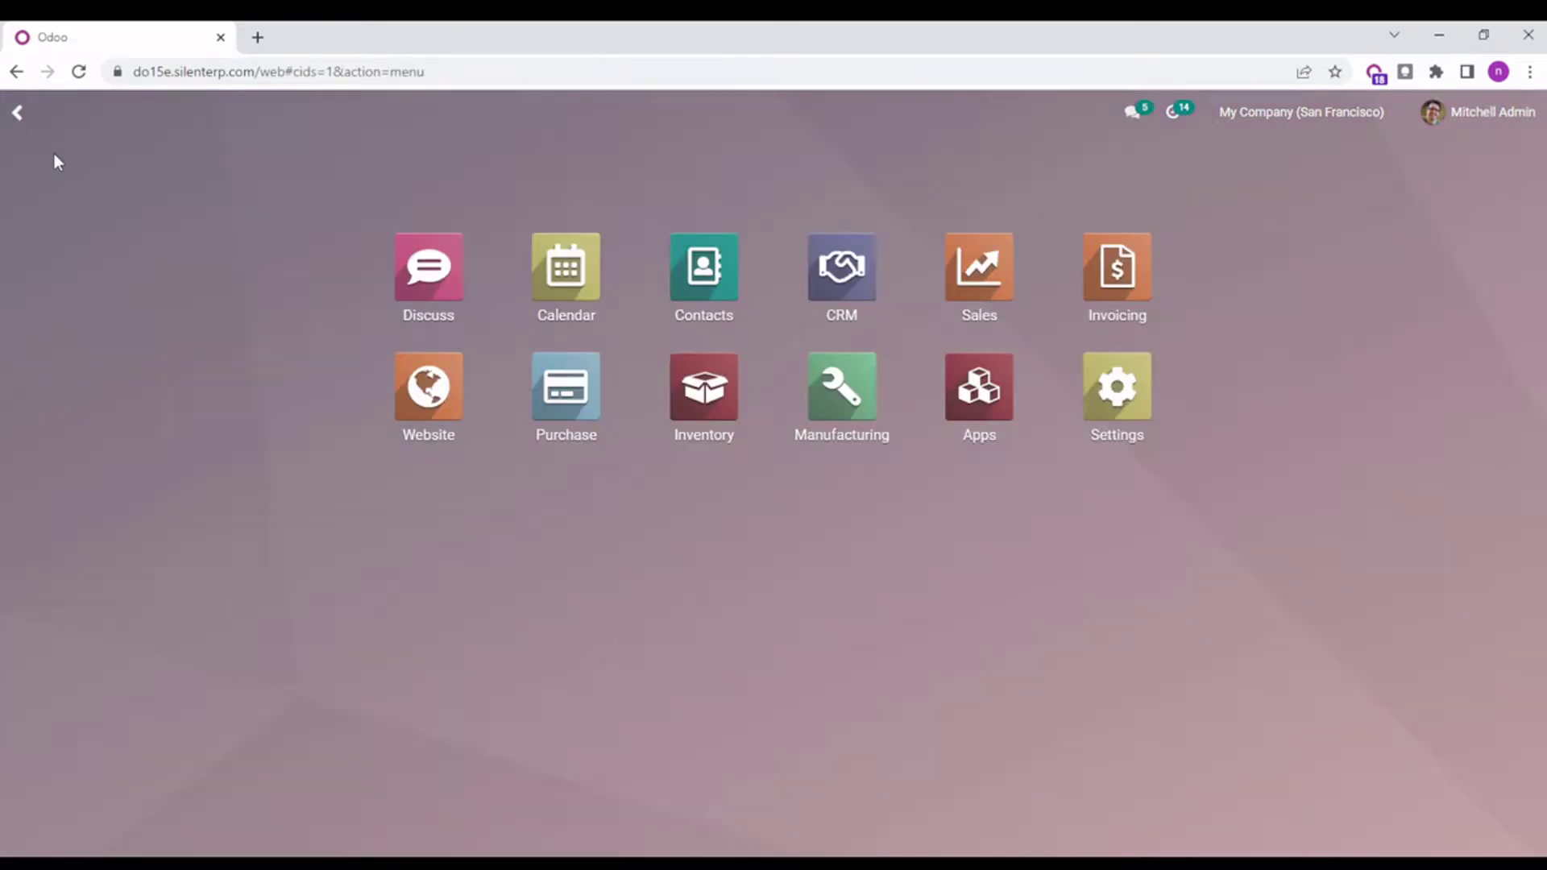
pyautogui.click(956, 276)
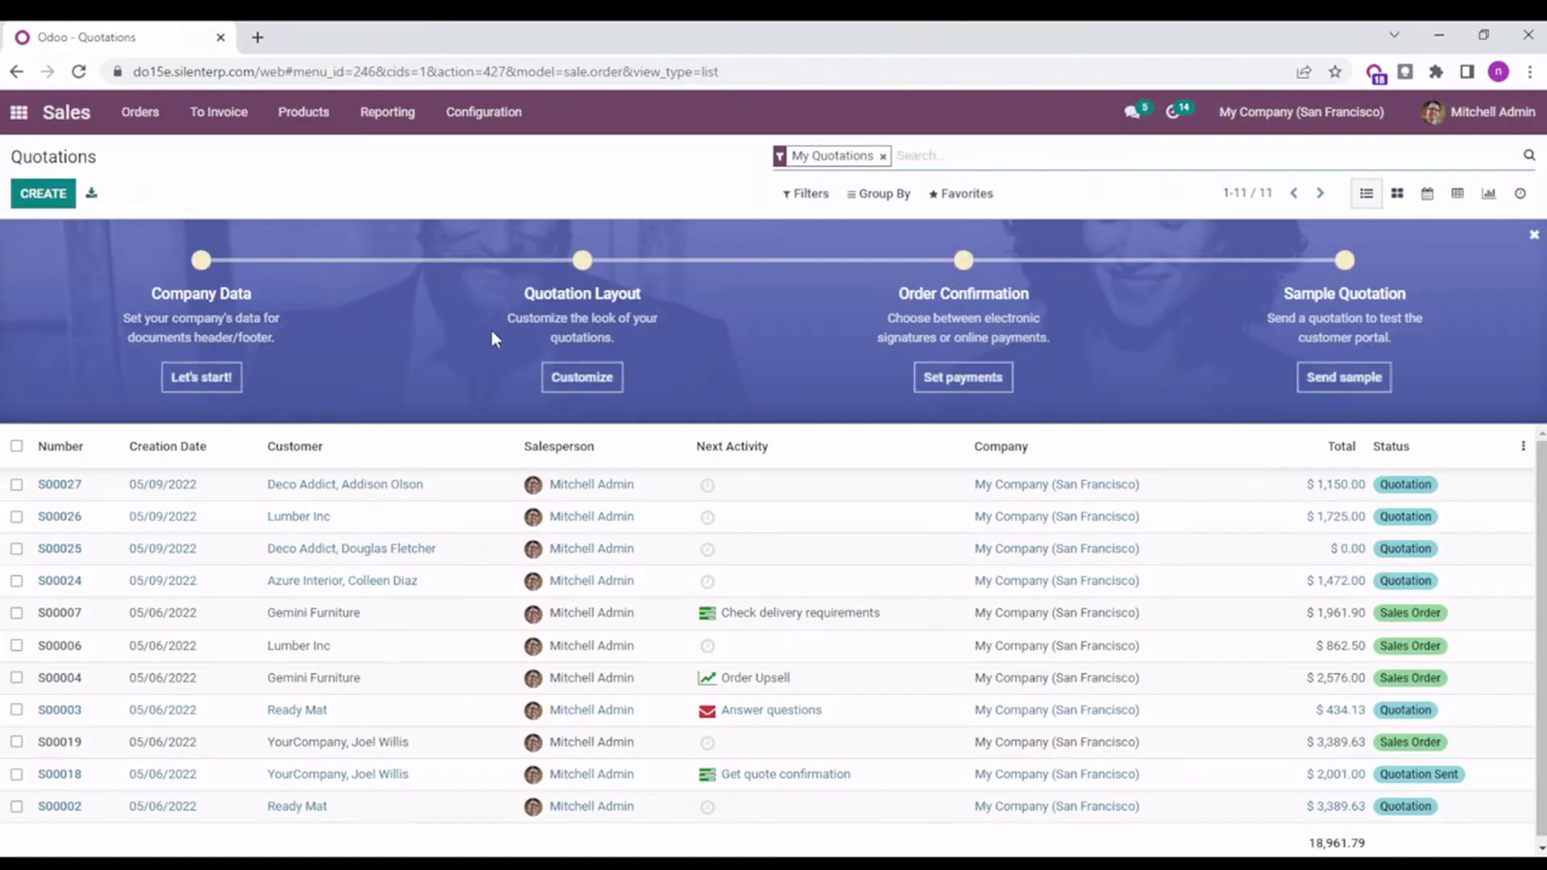
pyautogui.click(43, 193)
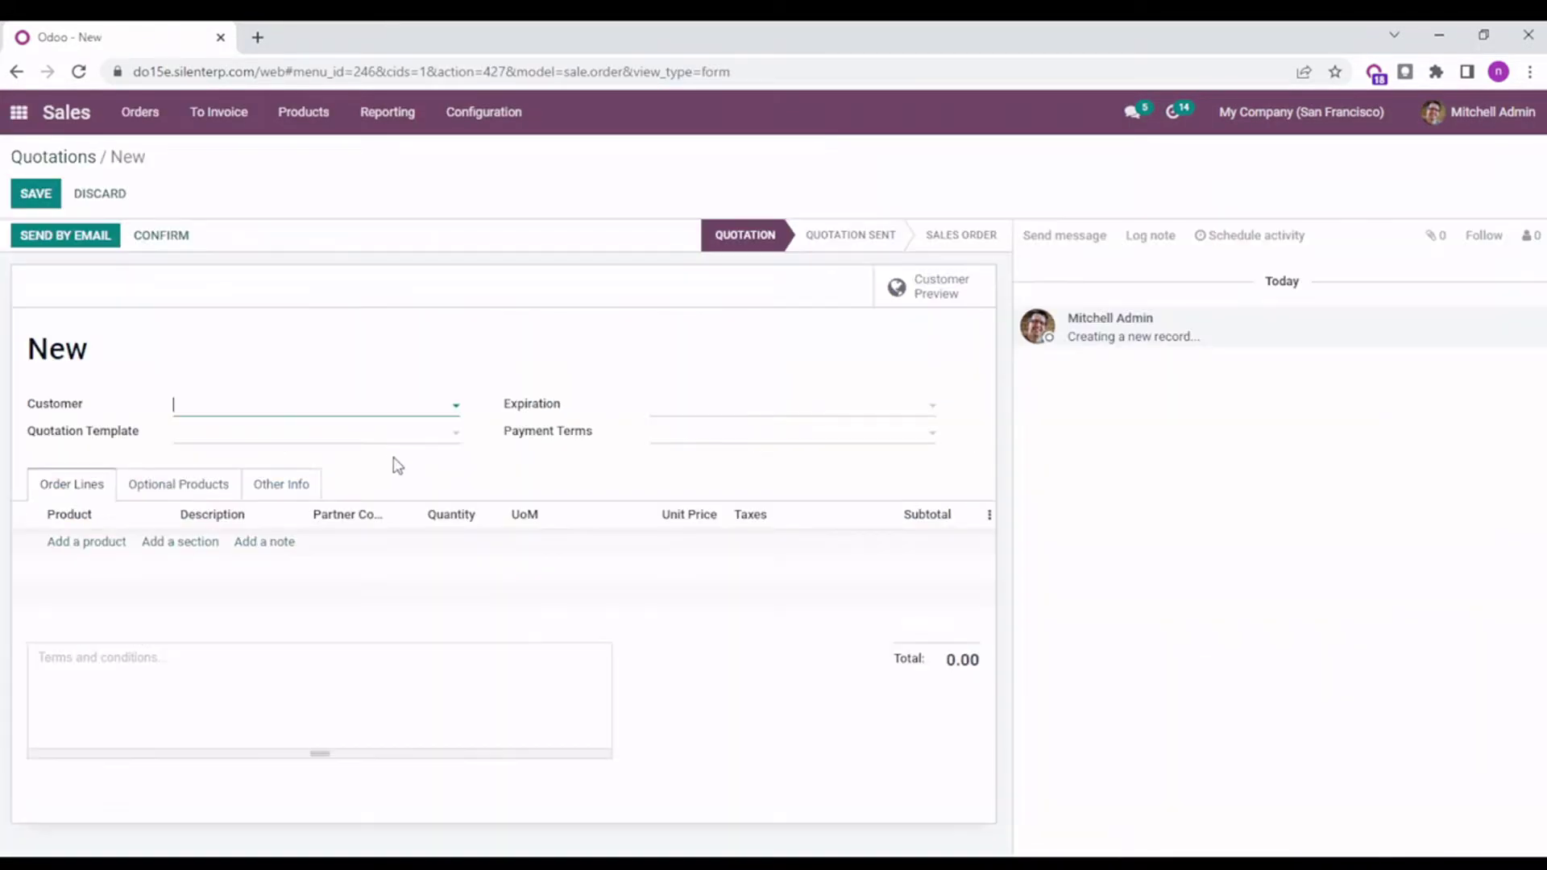
pyautogui.click(347, 407)
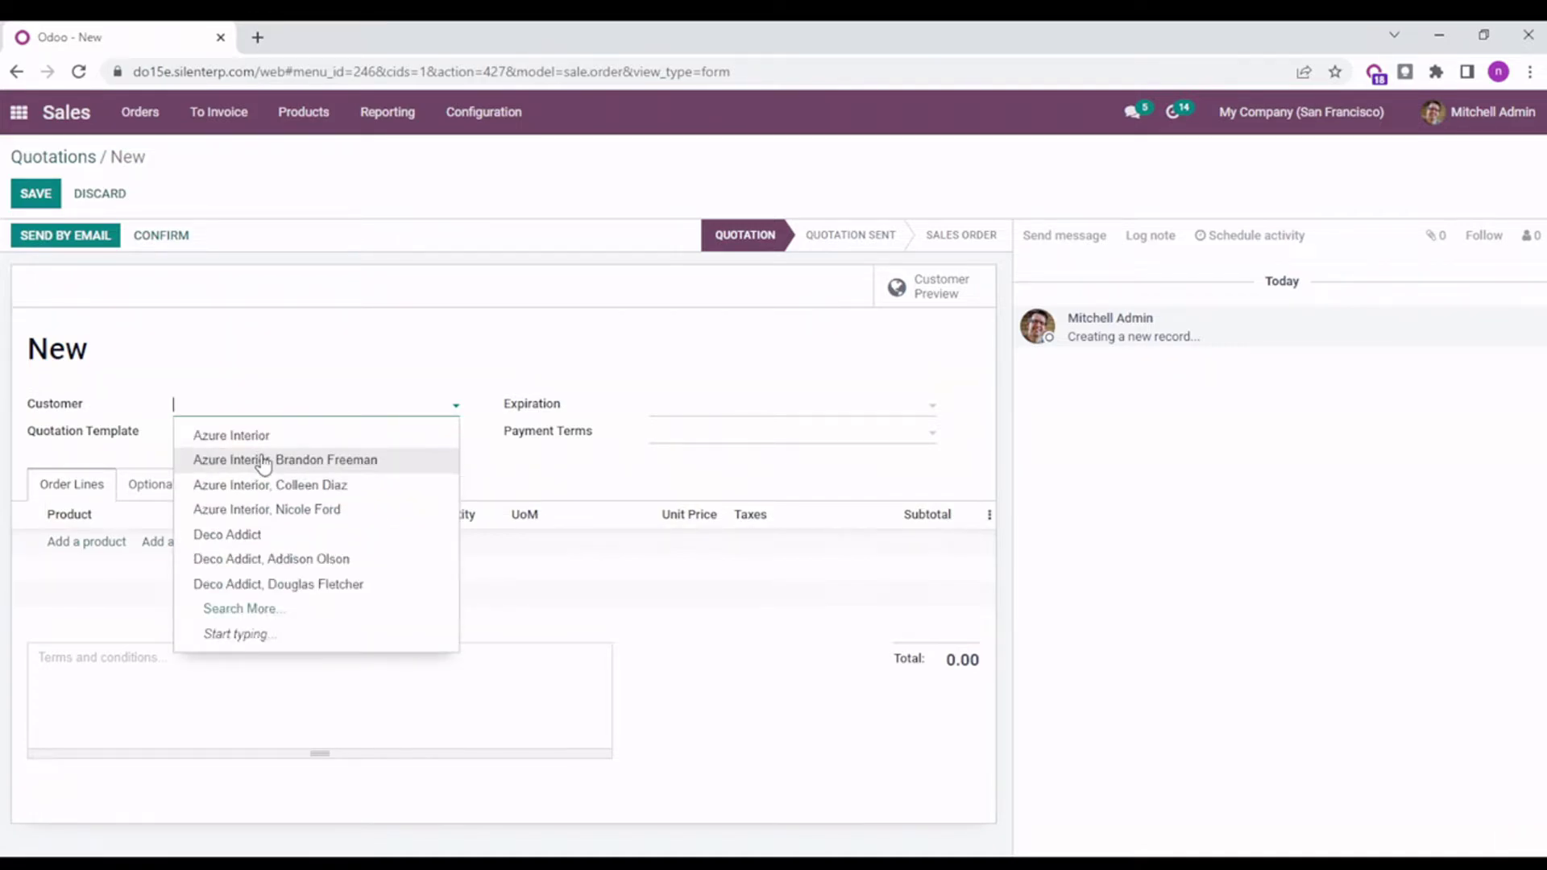
pyautogui.click(262, 461)
# - Add a [DESK0006] Customizable Desk order line priced at 750.00
pyautogui.click(86, 599)
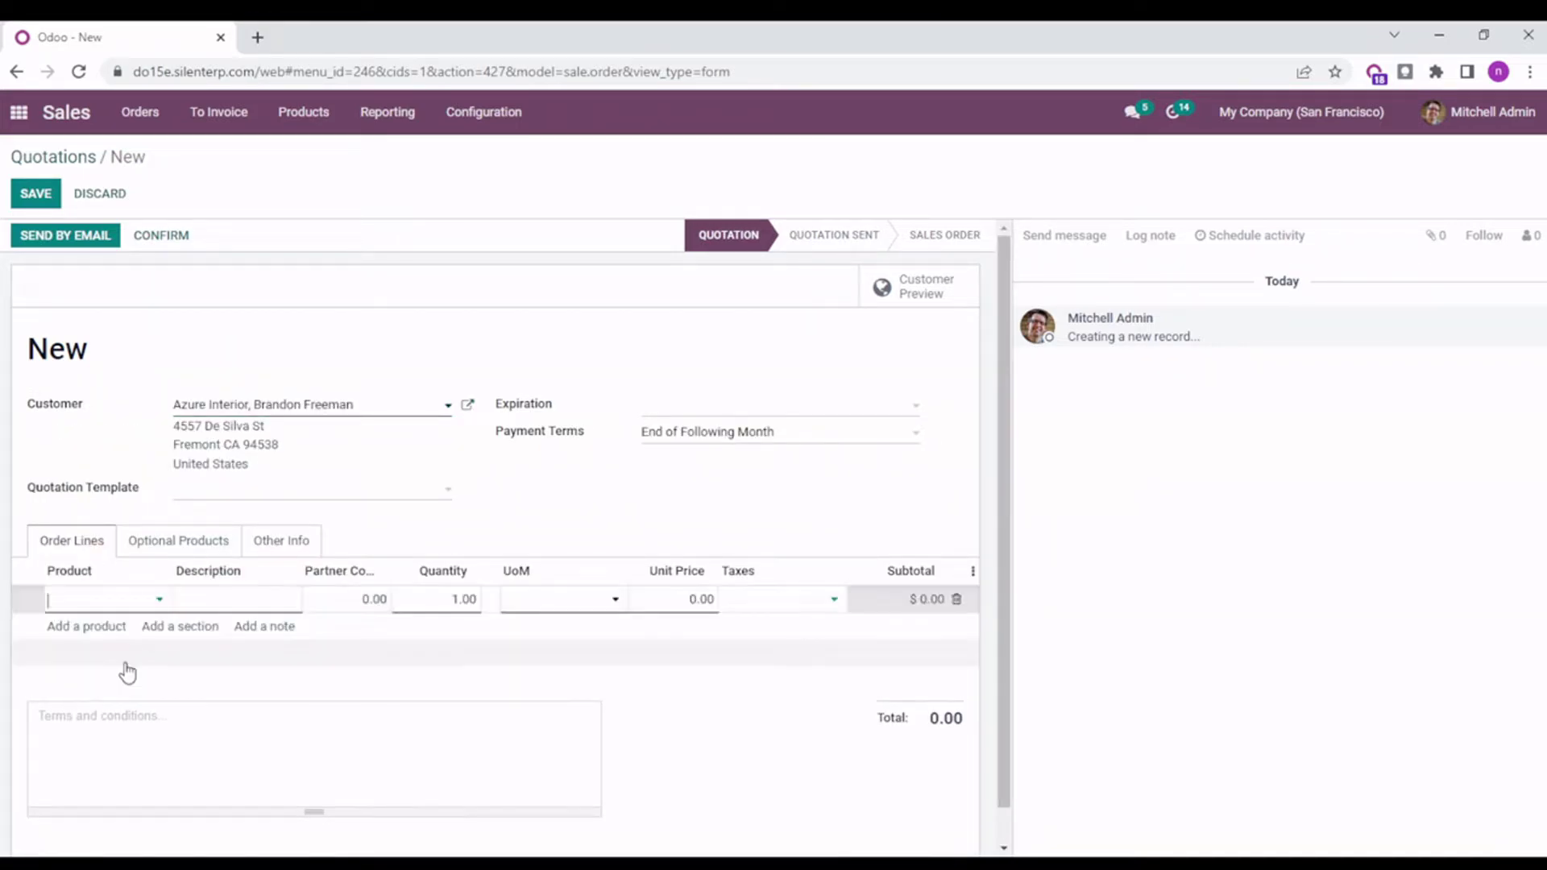
pyautogui.click(155, 603)
pyautogui.click(182, 732)
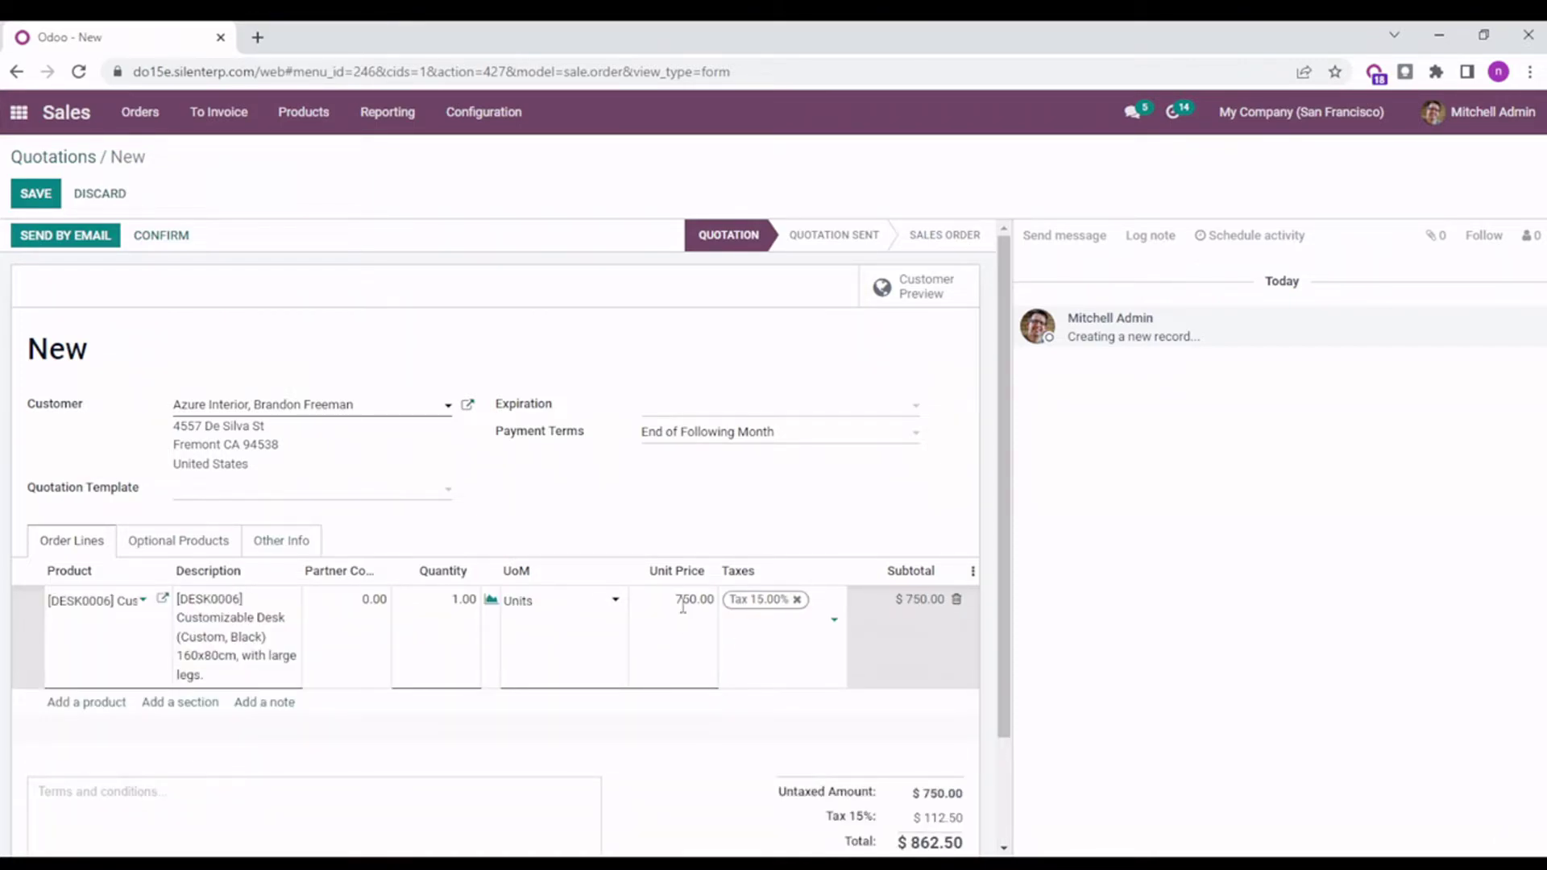
pyautogui.moveTo(675, 600); pyautogui.dragTo(690, 601)
pyautogui.click(350, 542)
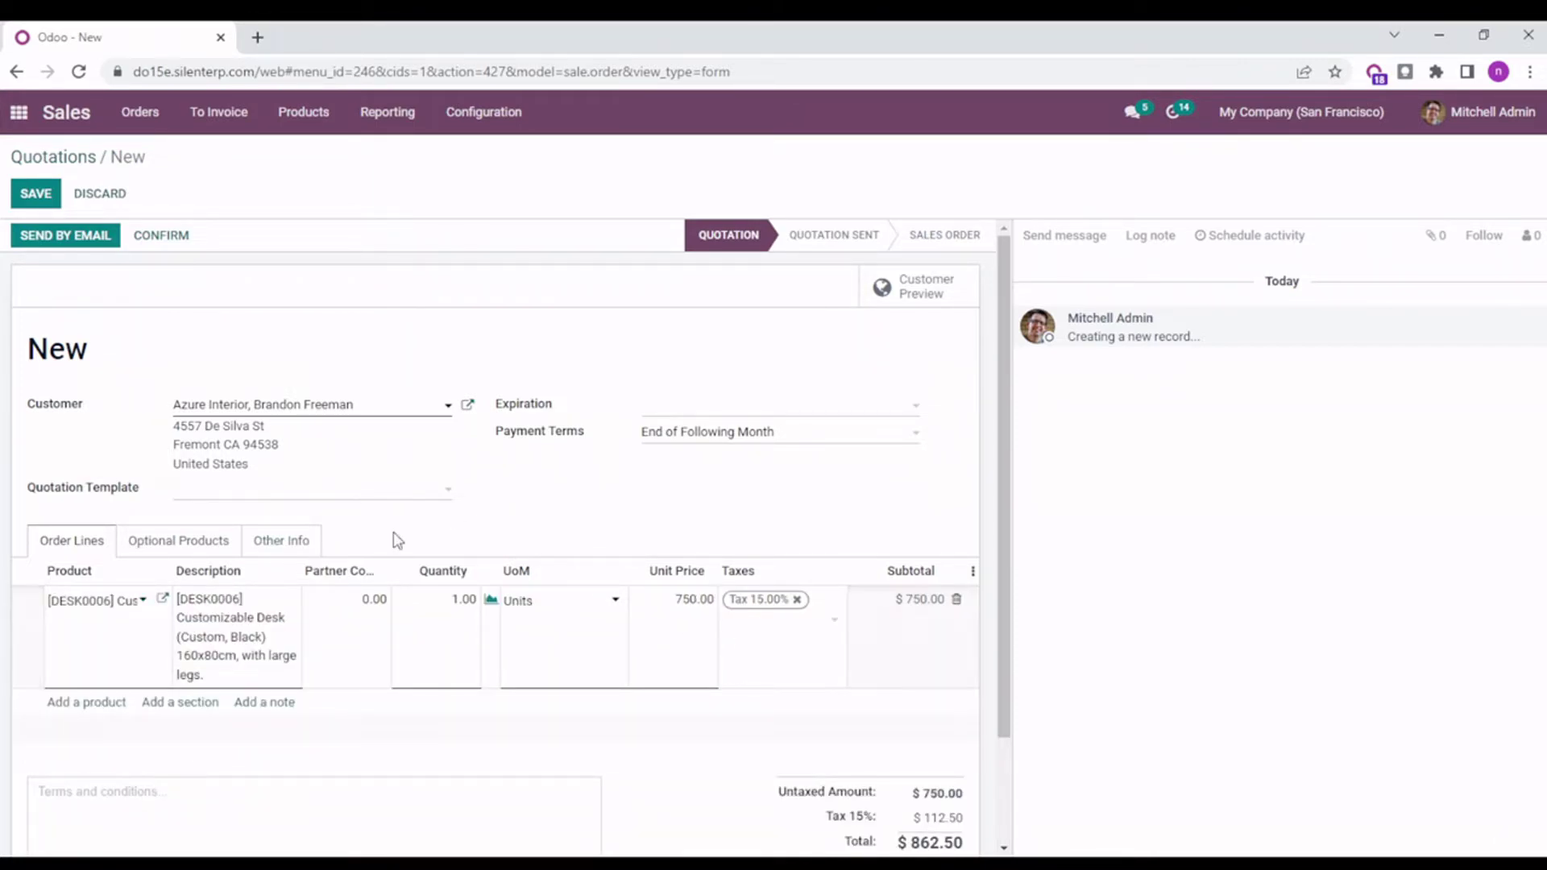
# - Assign partner Azure Interior, change the customer to Deco Addict, and open Azure Interior's record
pyautogui.click(273, 542)
pyautogui.scroll(-1, 281, 559)
pyautogui.scroll(-1, 281, 559)
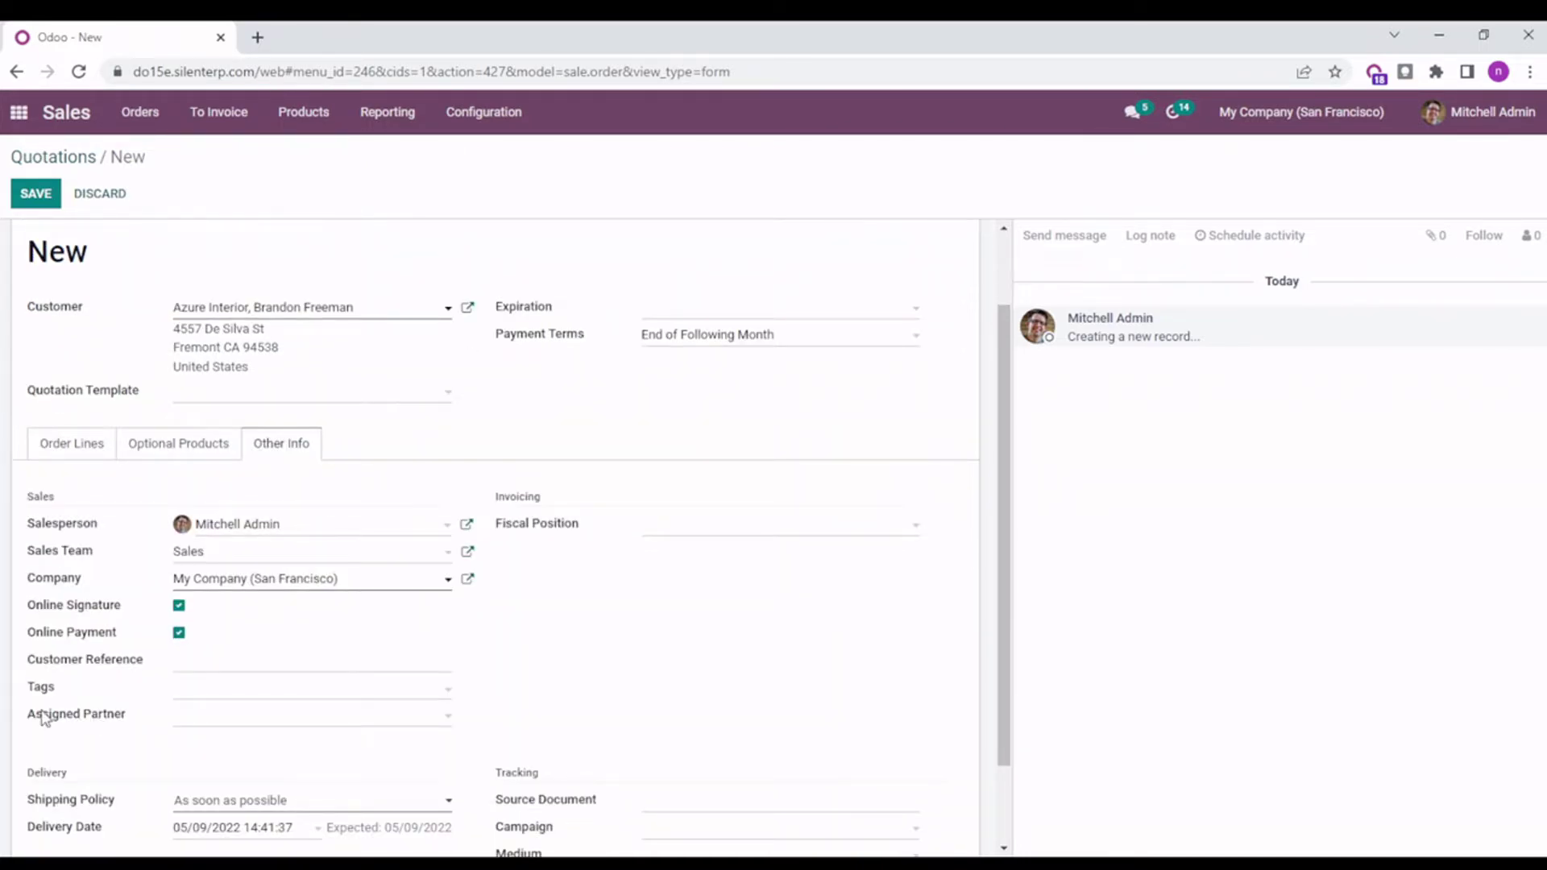
pyautogui.moveTo(46, 718); pyautogui.dragTo(176, 721)
pyautogui.click(198, 726)
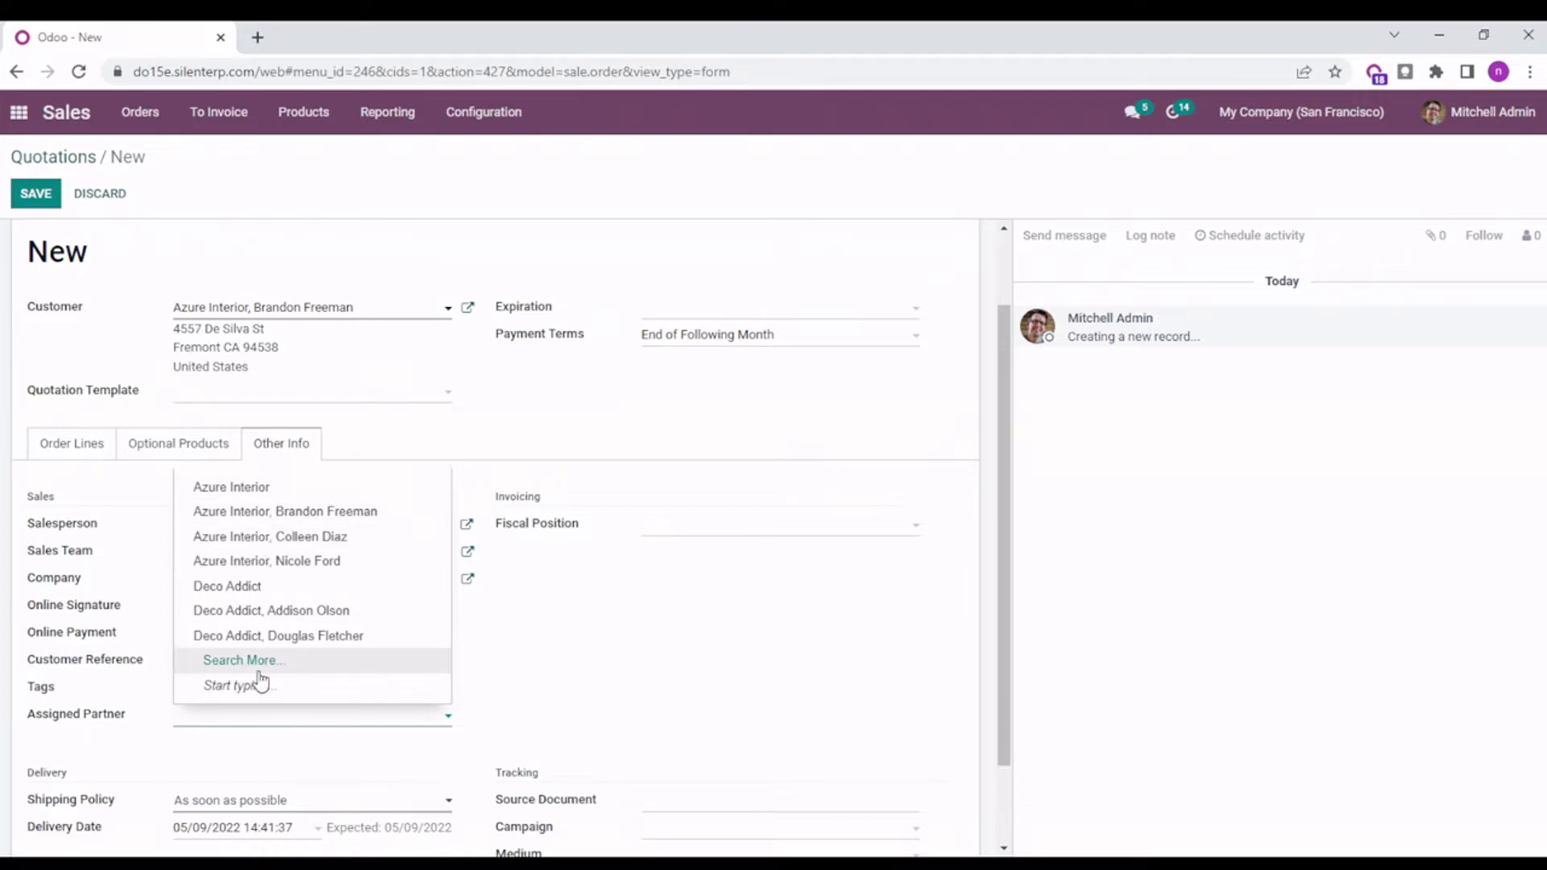
pyautogui.click(273, 487)
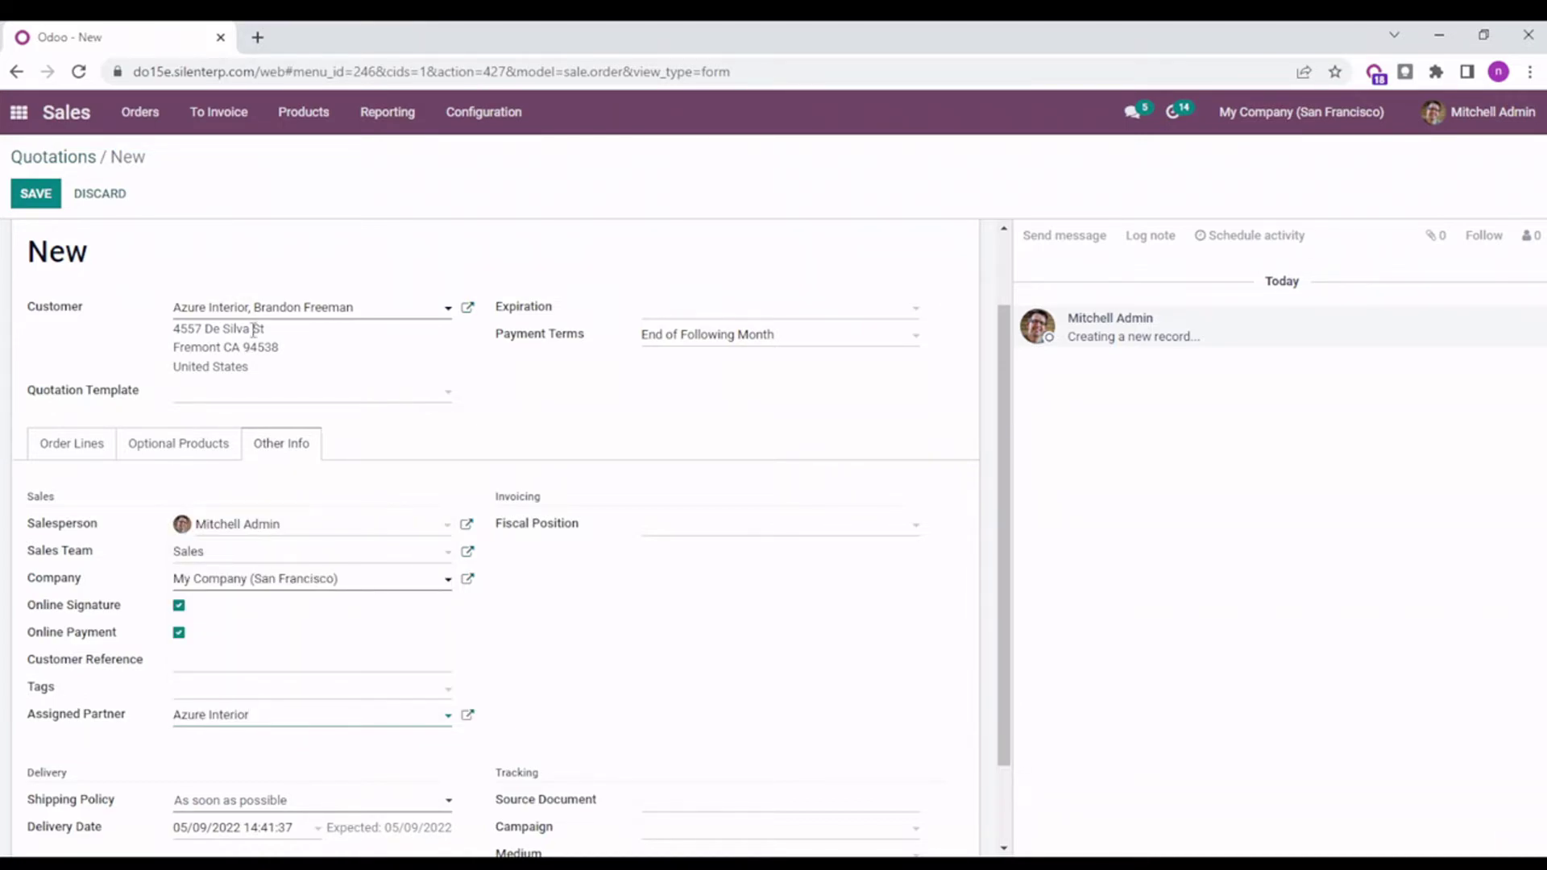
pyautogui.click(281, 308)
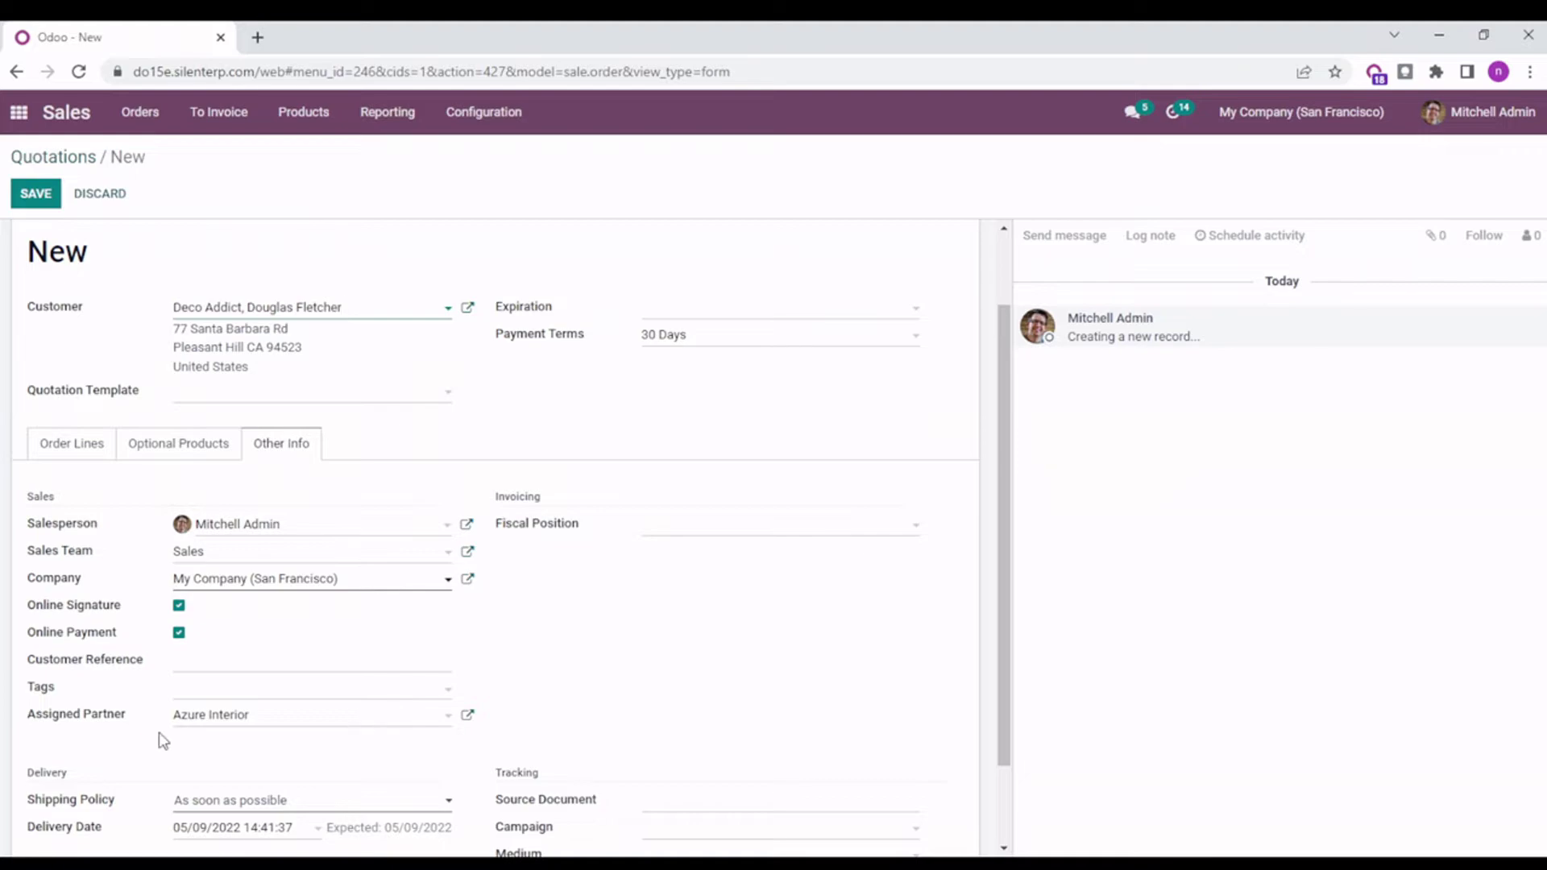
pyautogui.click(466, 718)
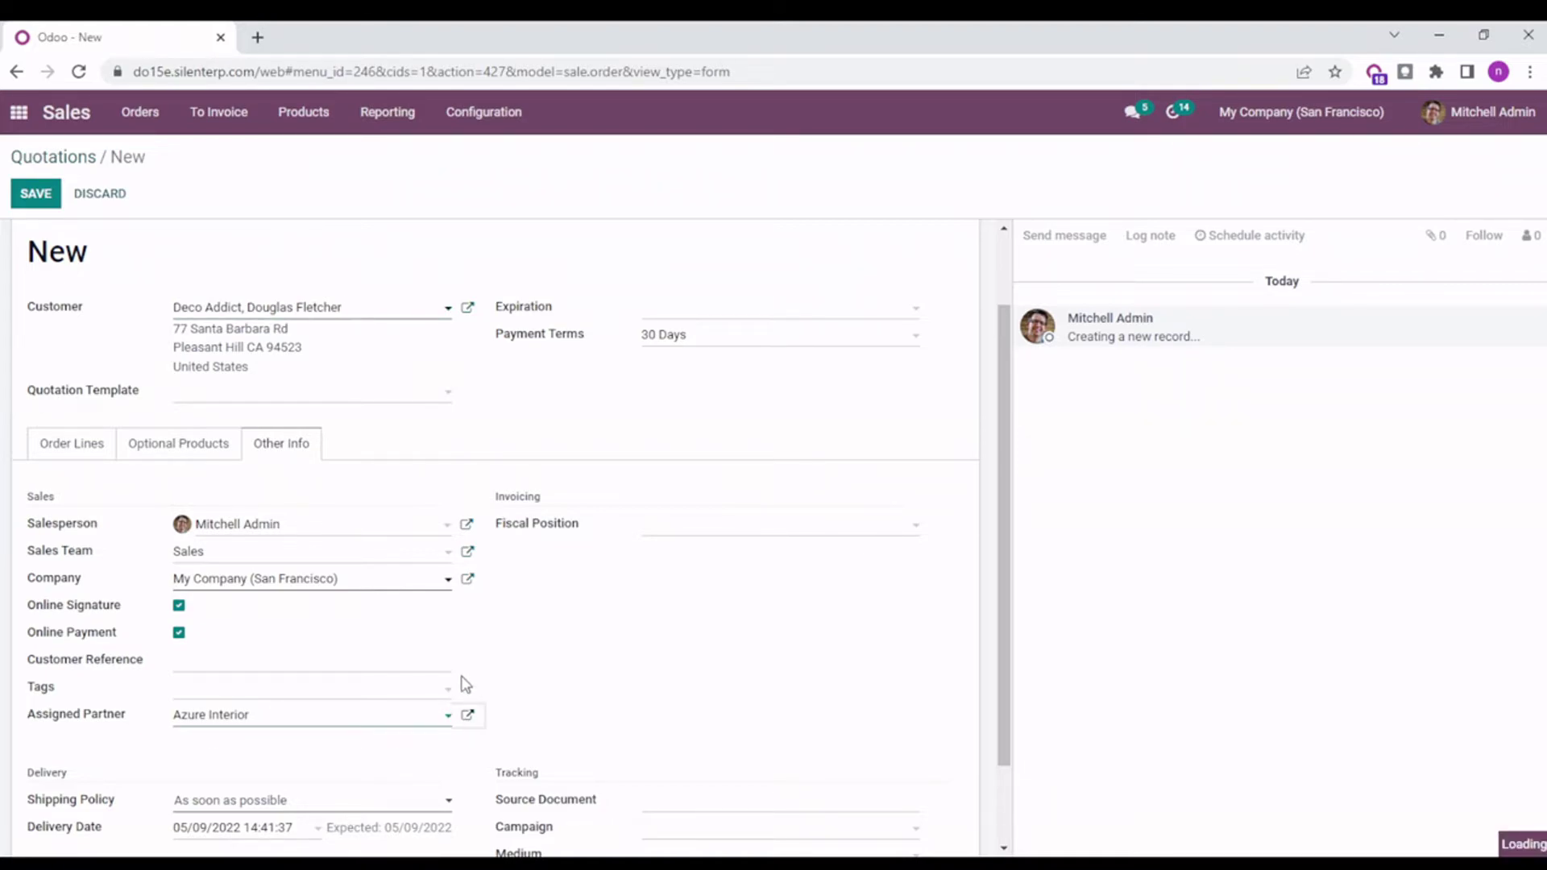
# - Check Azure Interior's Platinum partner level, save its record, and return to the order lines
pyautogui.click(797, 507)
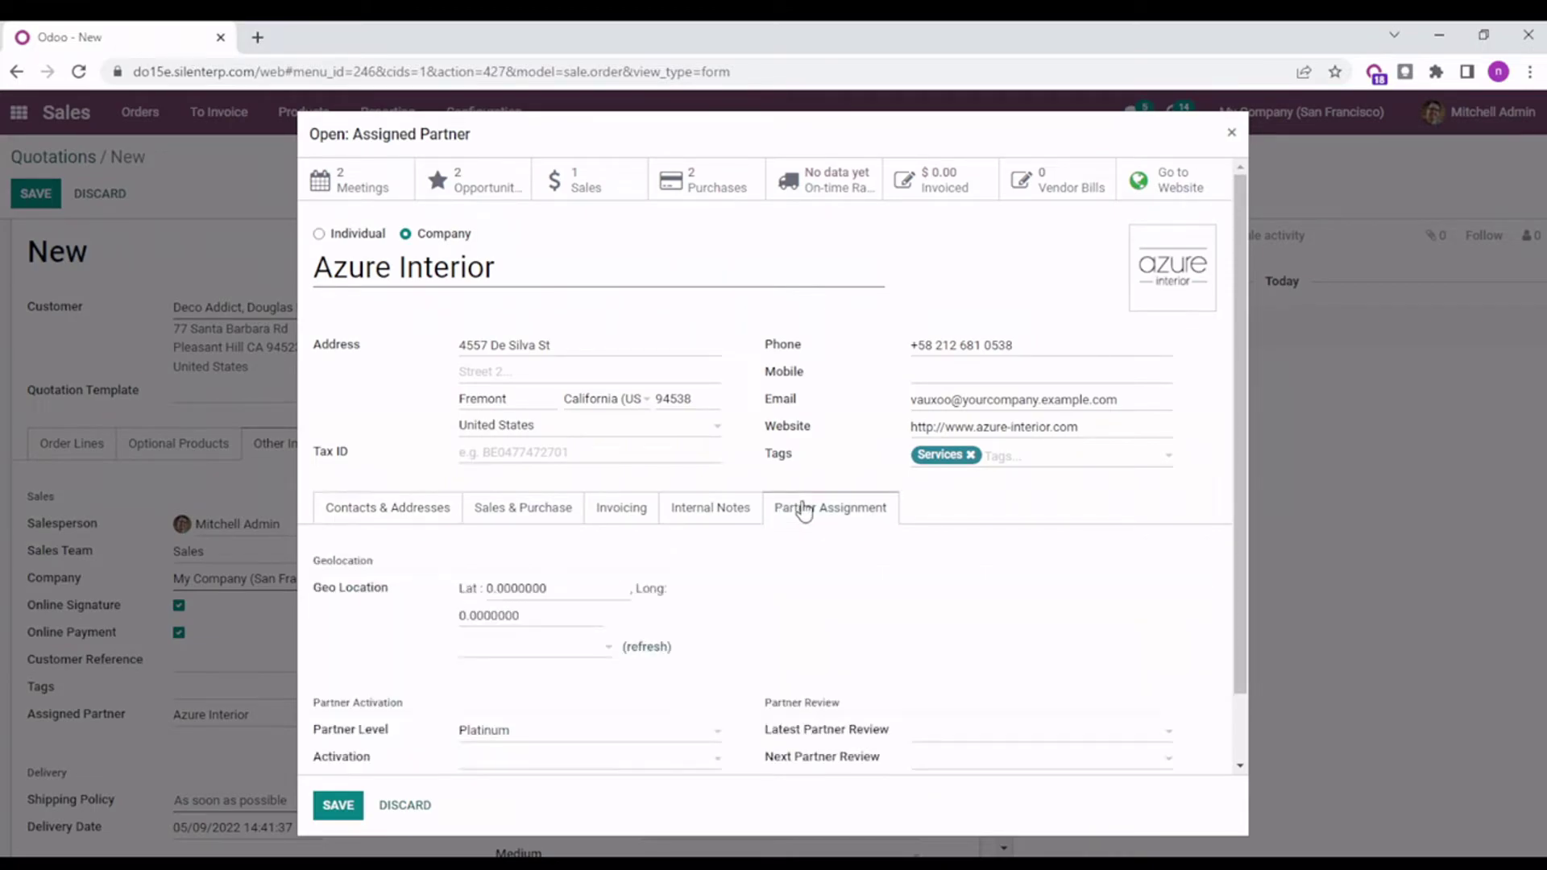
pyautogui.scroll(-1, 590, 624)
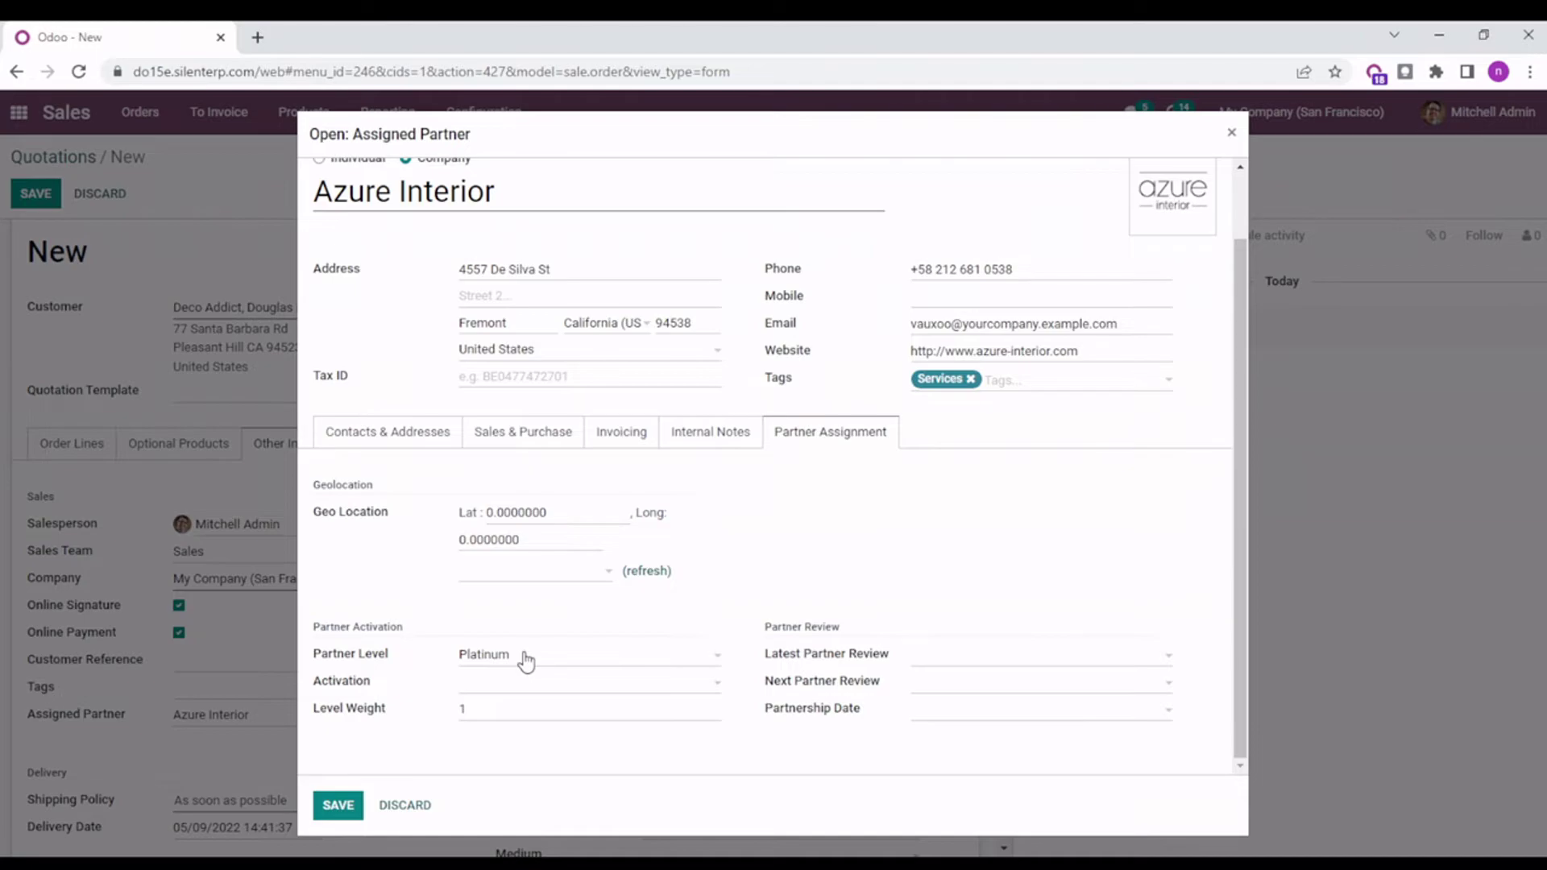
pyautogui.click(358, 805)
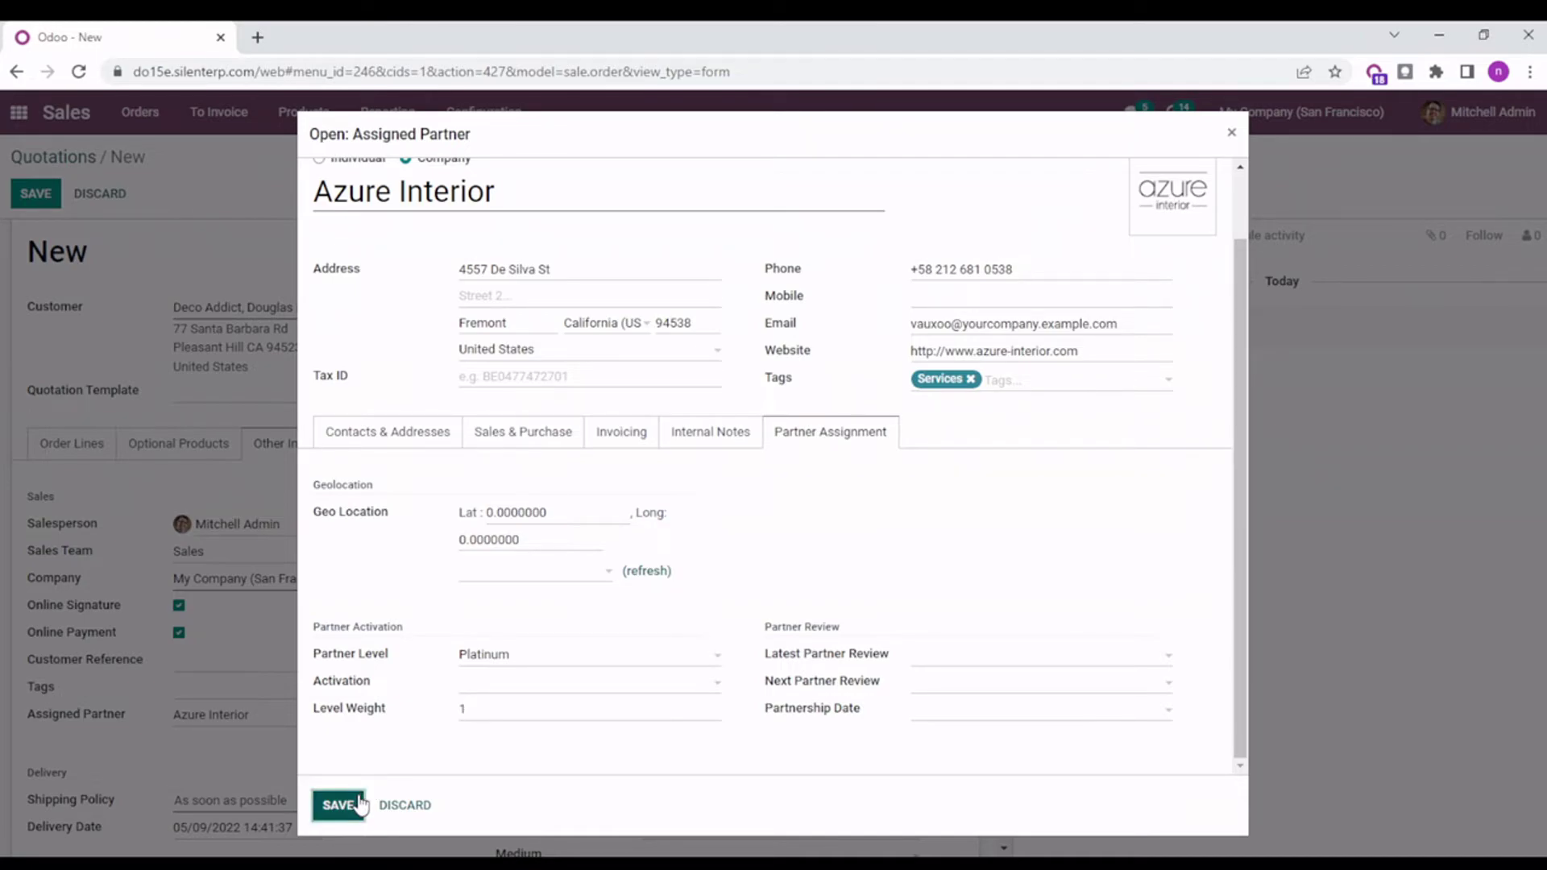
pyautogui.click(77, 447)
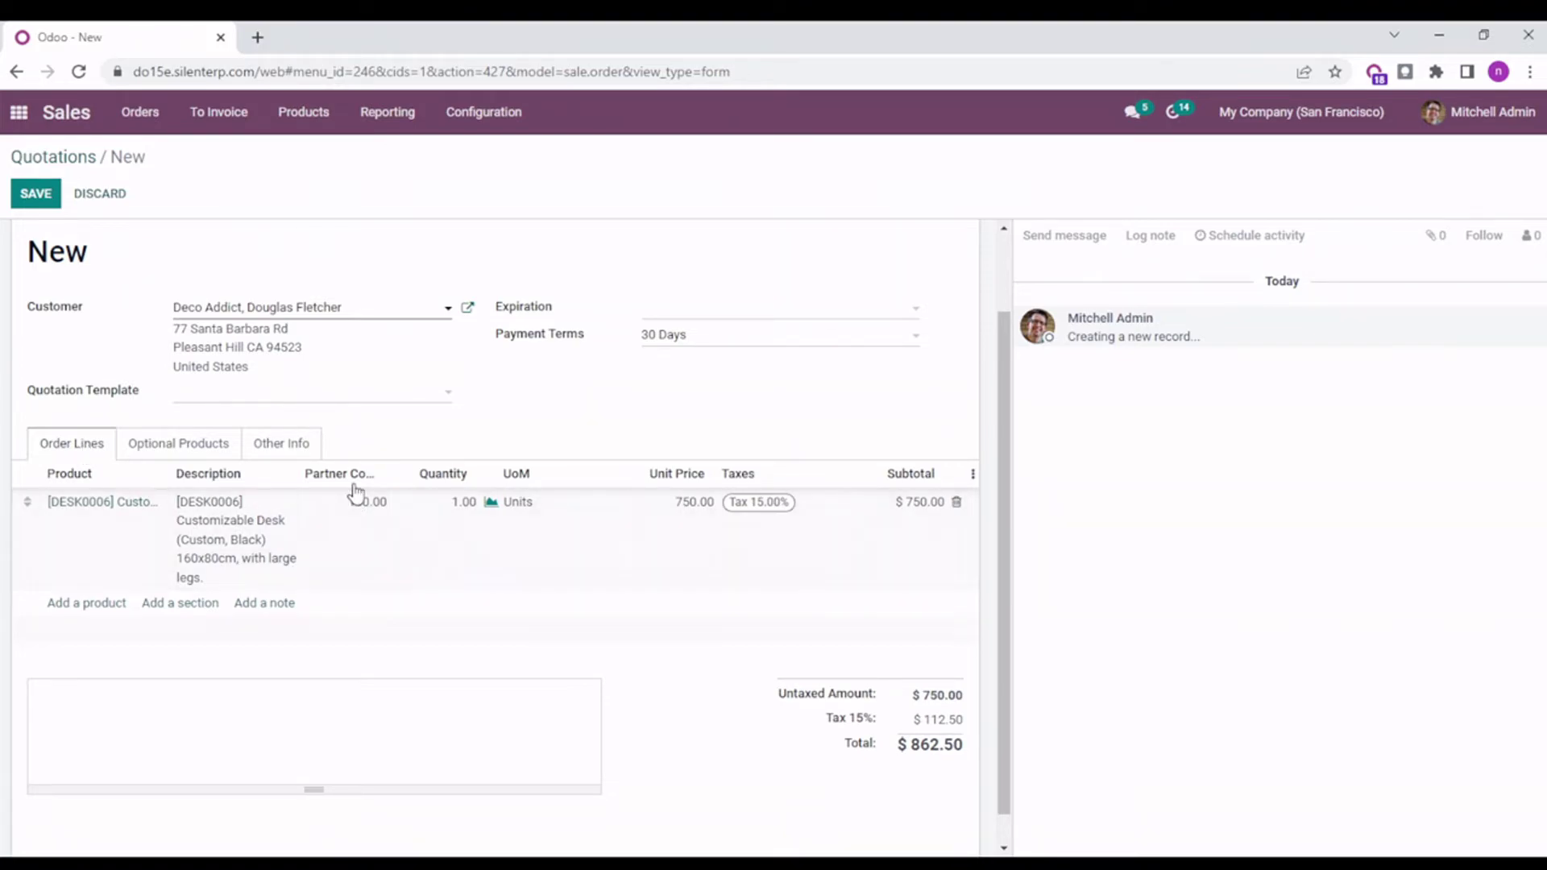
pyautogui.scroll(2, 397, 604)
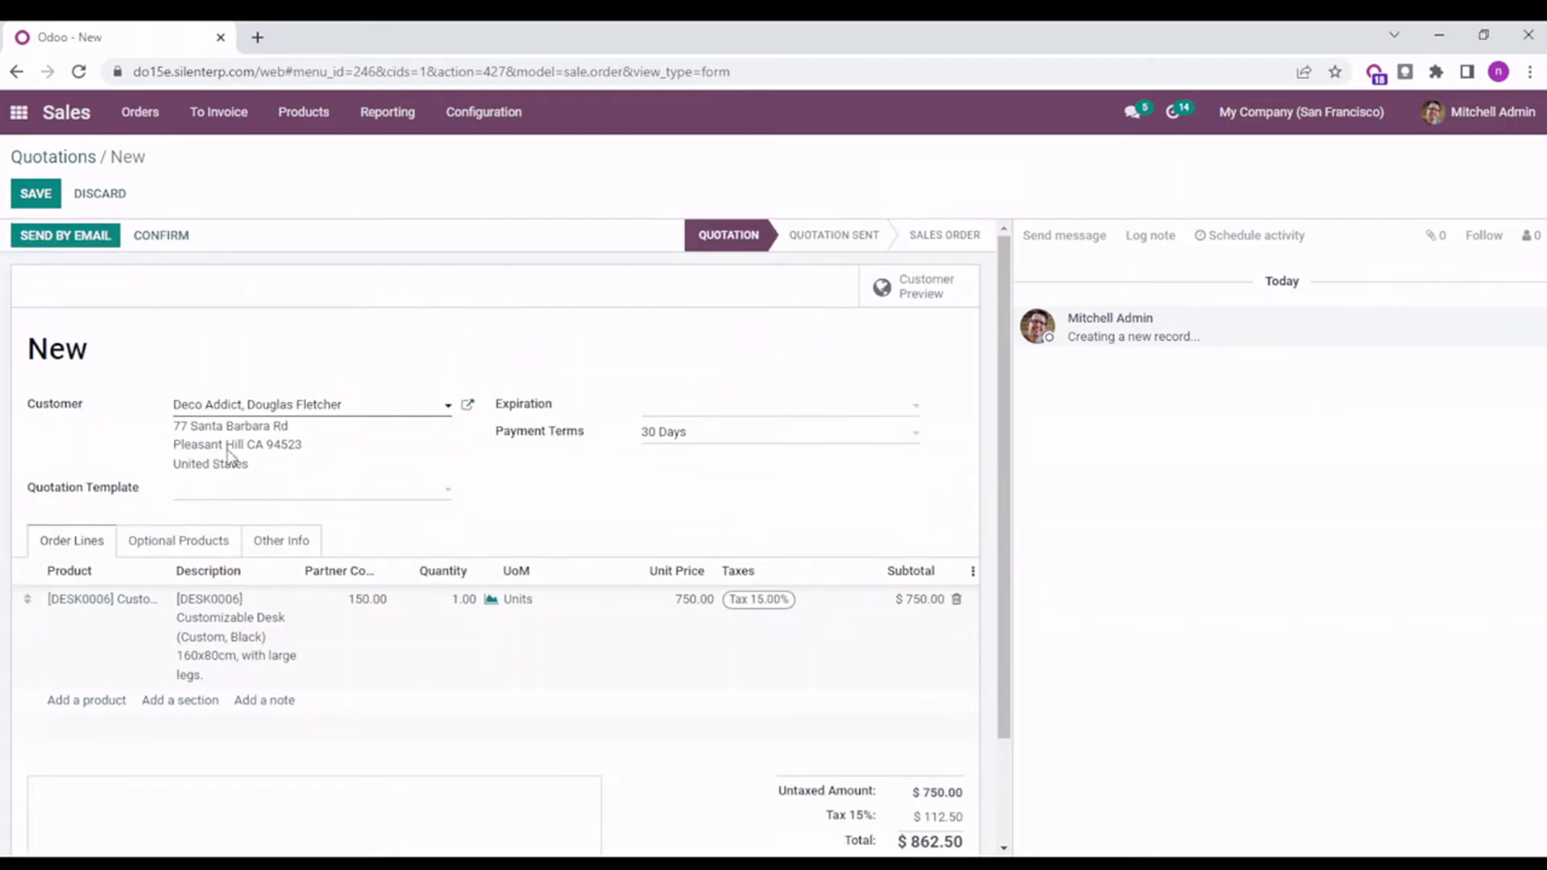
# - Save quotation S00028 and check the desk line's 150.00 partner commission
pyautogui.click(34, 197)
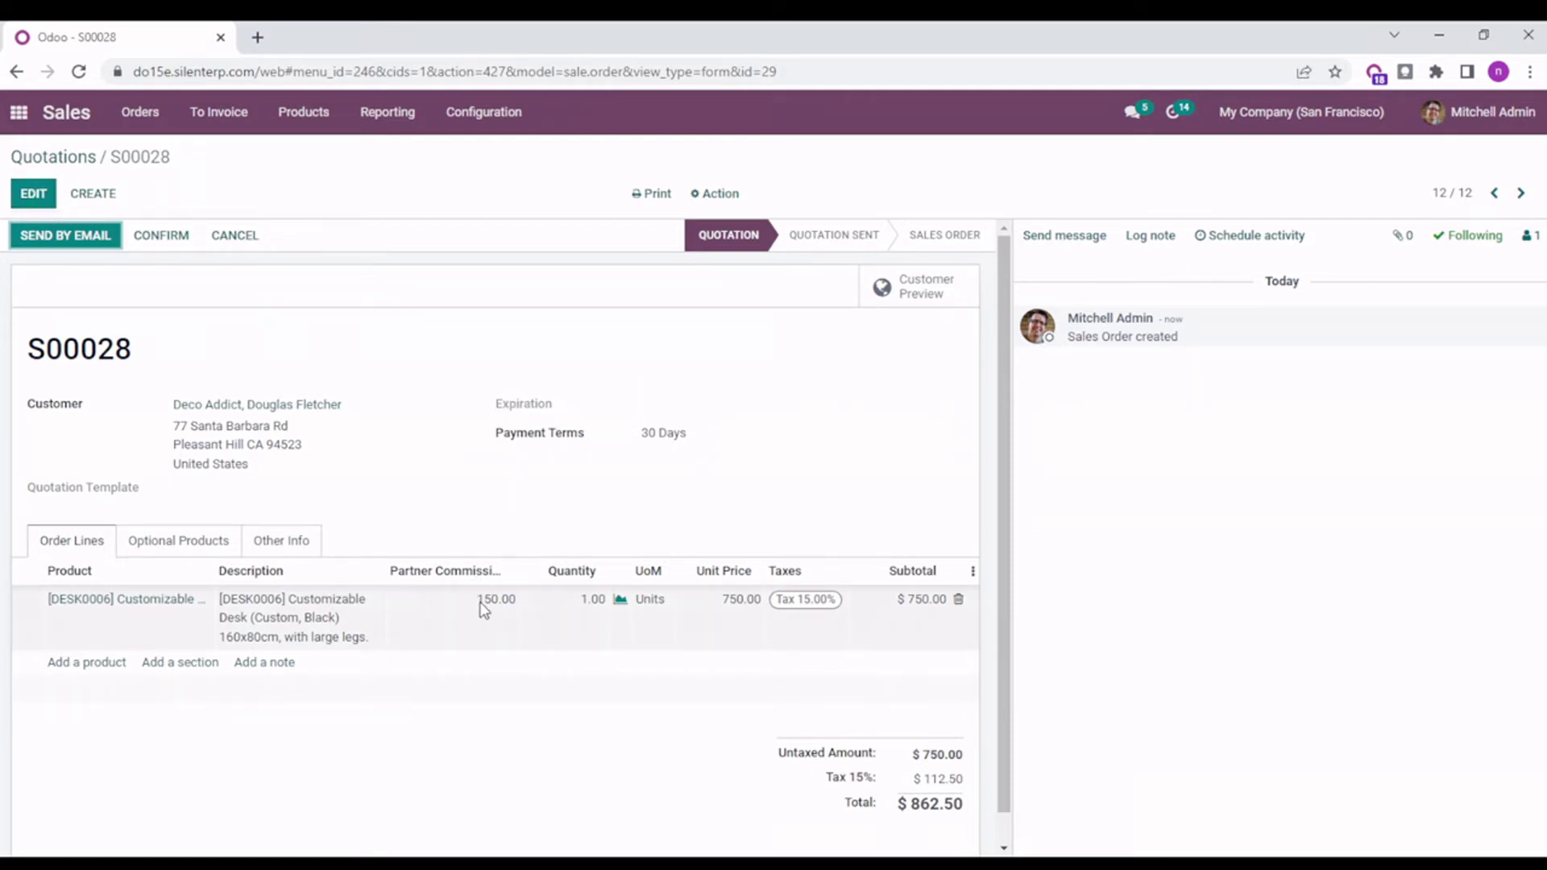
pyautogui.doubleClick(480, 610)
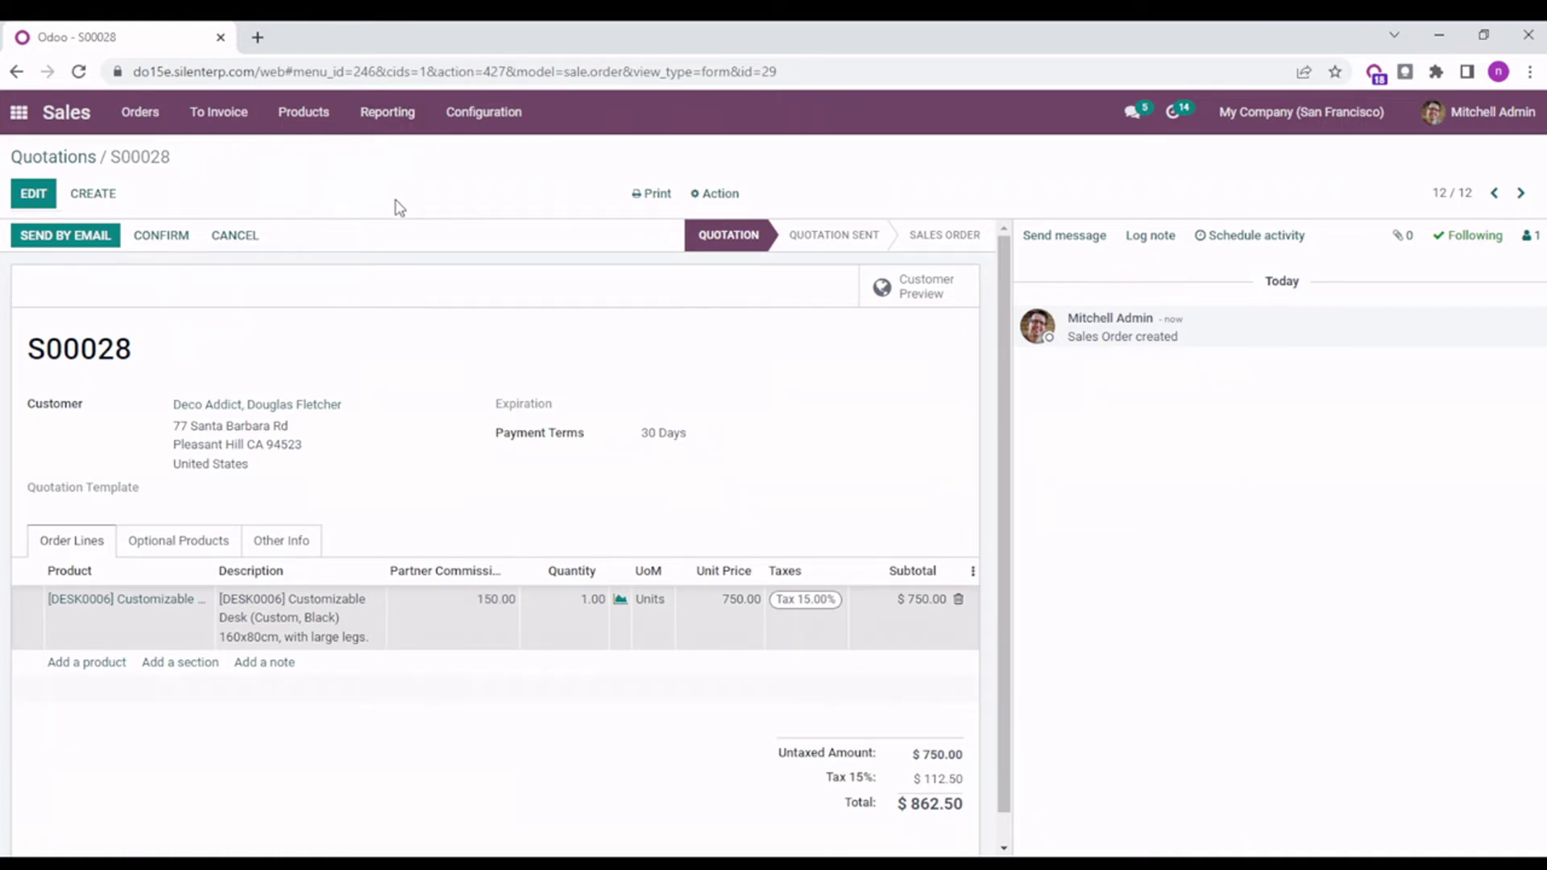
# - Review Azure Interior's 350.00 May 2022 commission in the Partner Commission pivot report
pyautogui.click(389, 112)
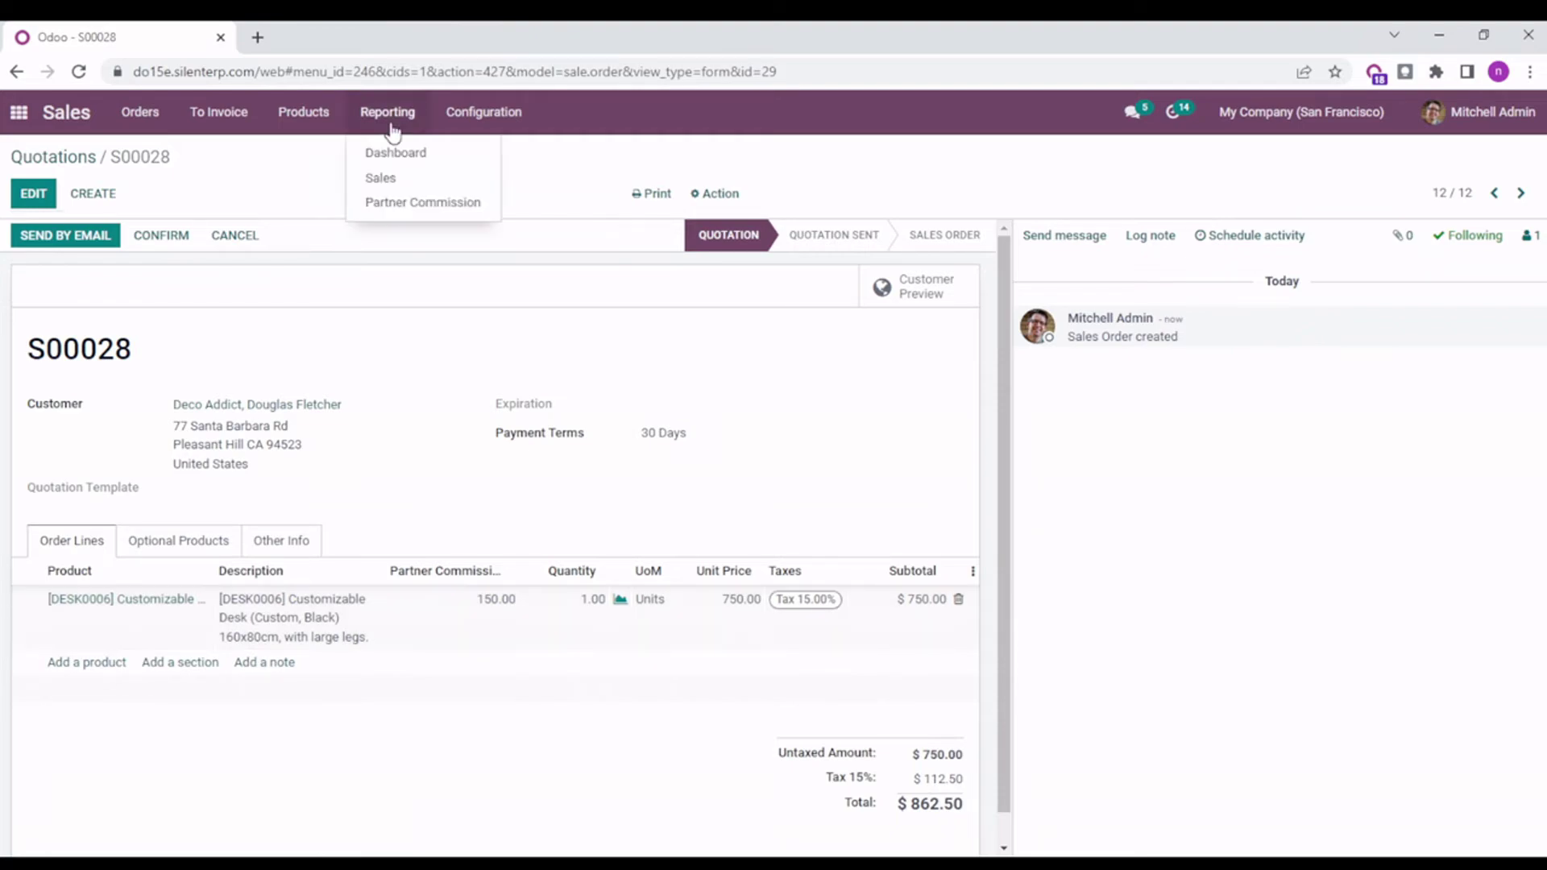
pyautogui.click(392, 204)
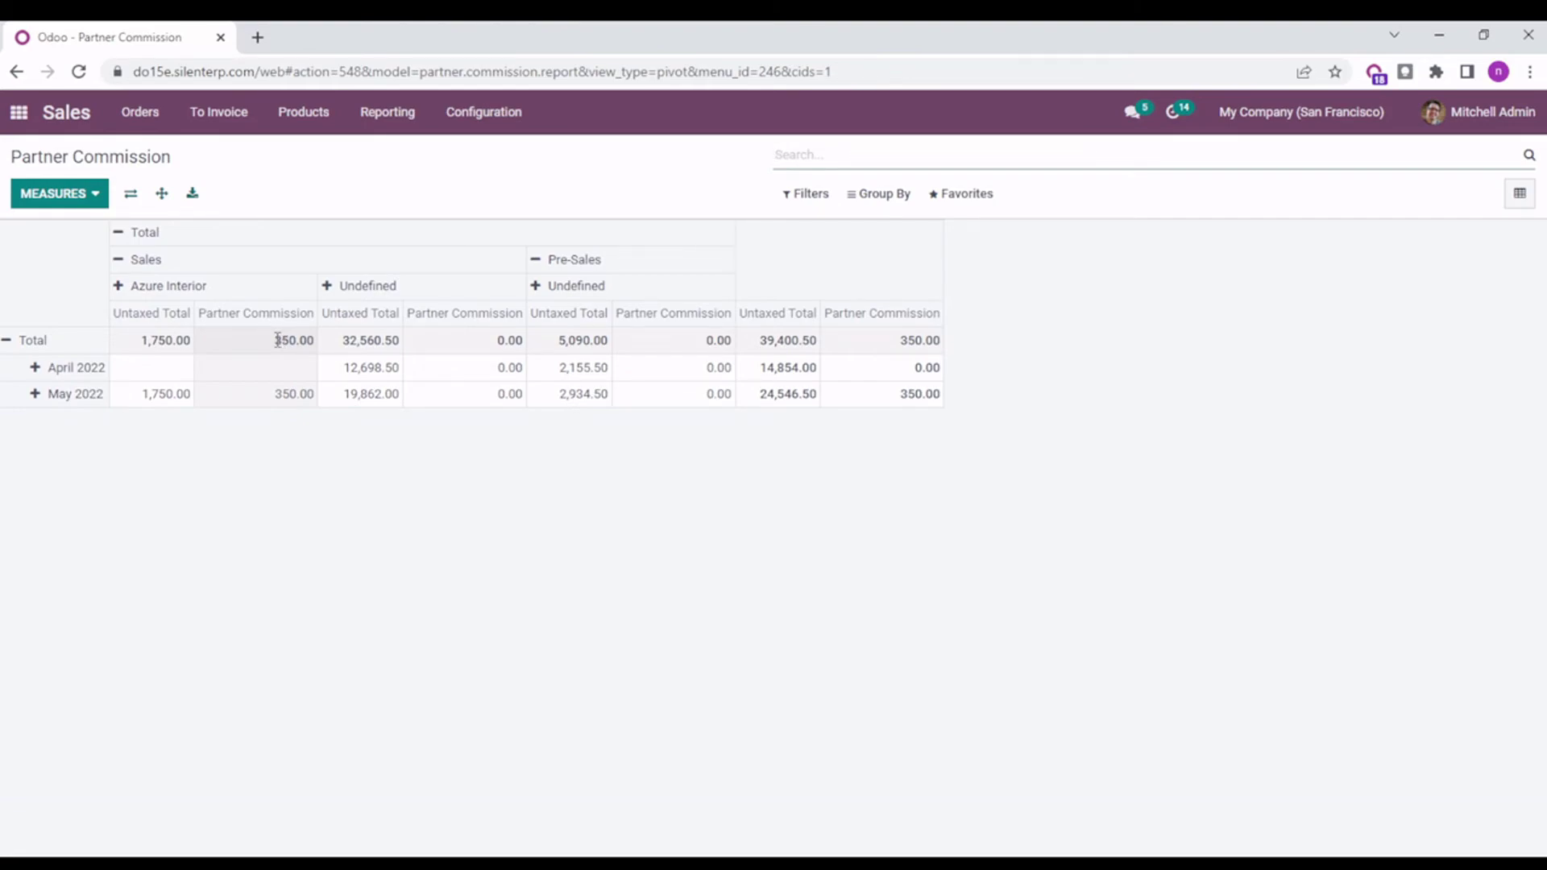
pyautogui.click(37, 395)
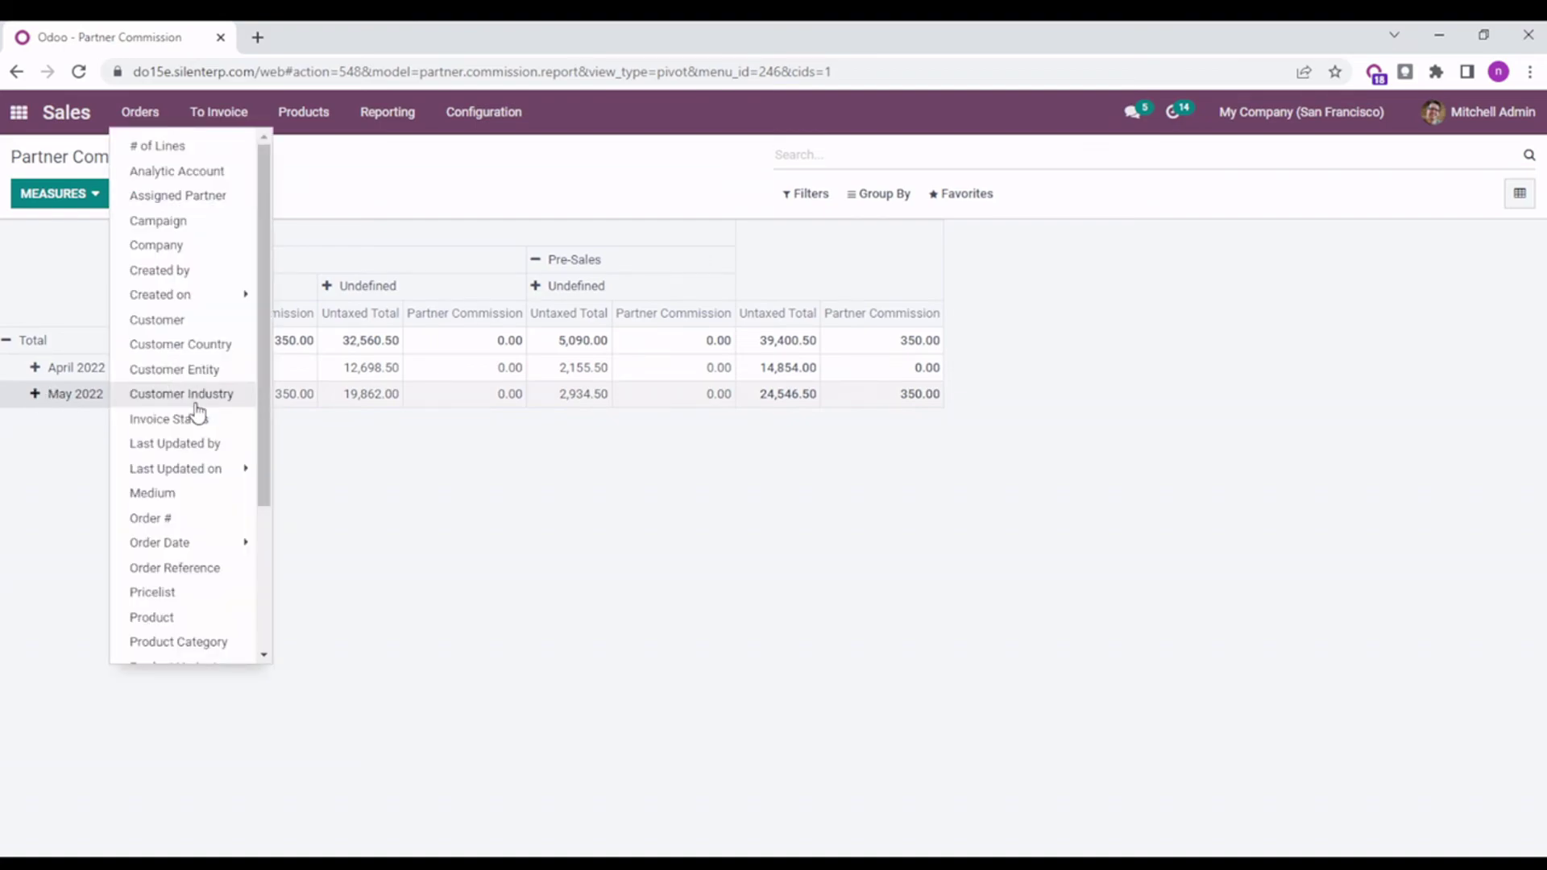
pyautogui.click(279, 396)
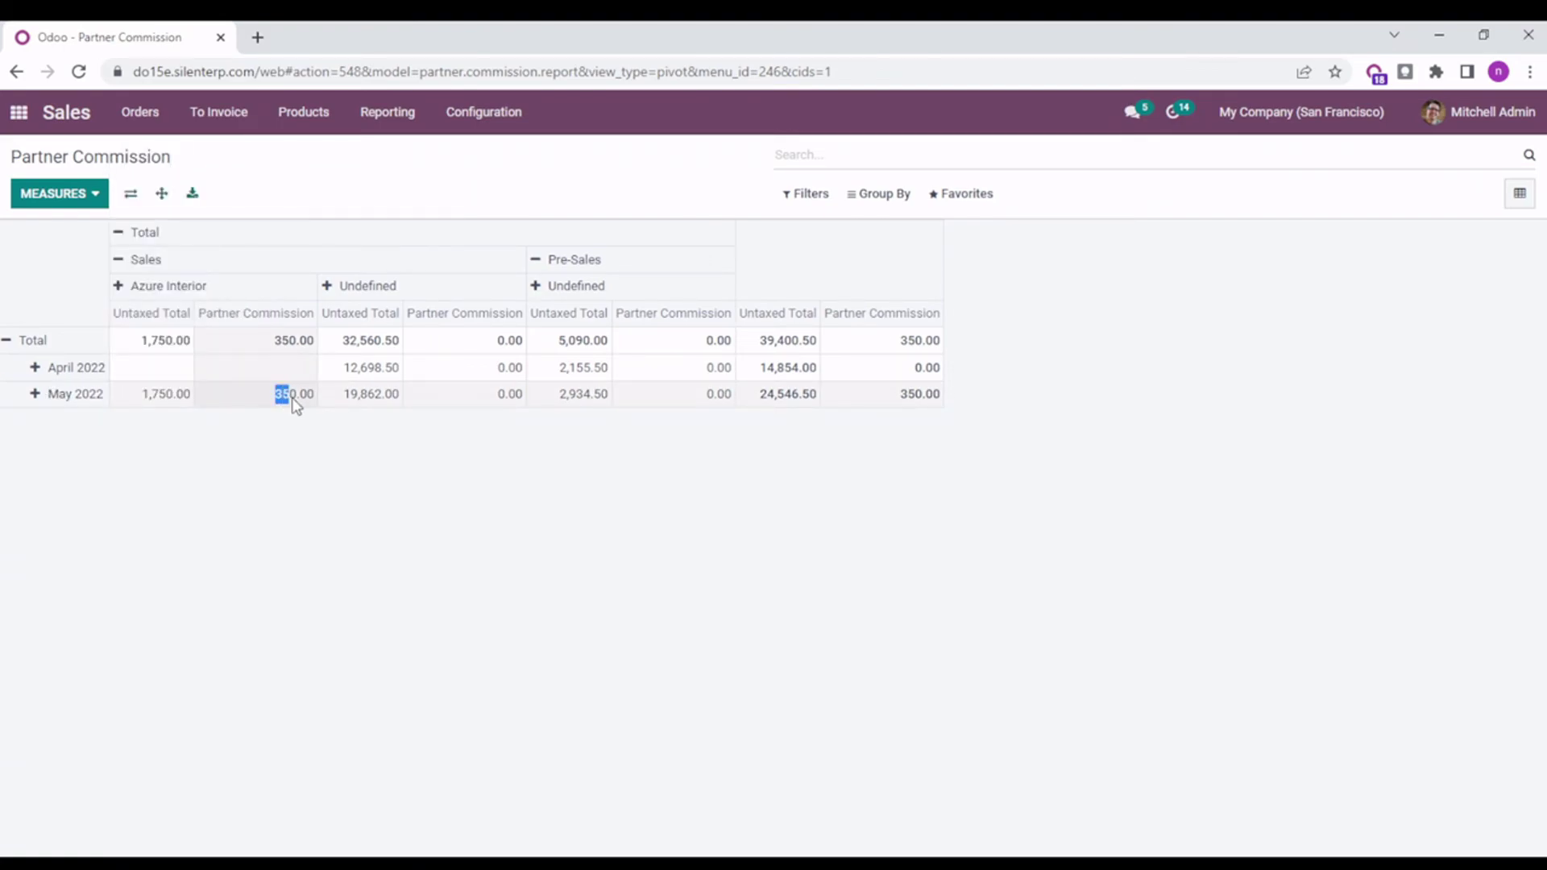
pyautogui.click(1047, 429)
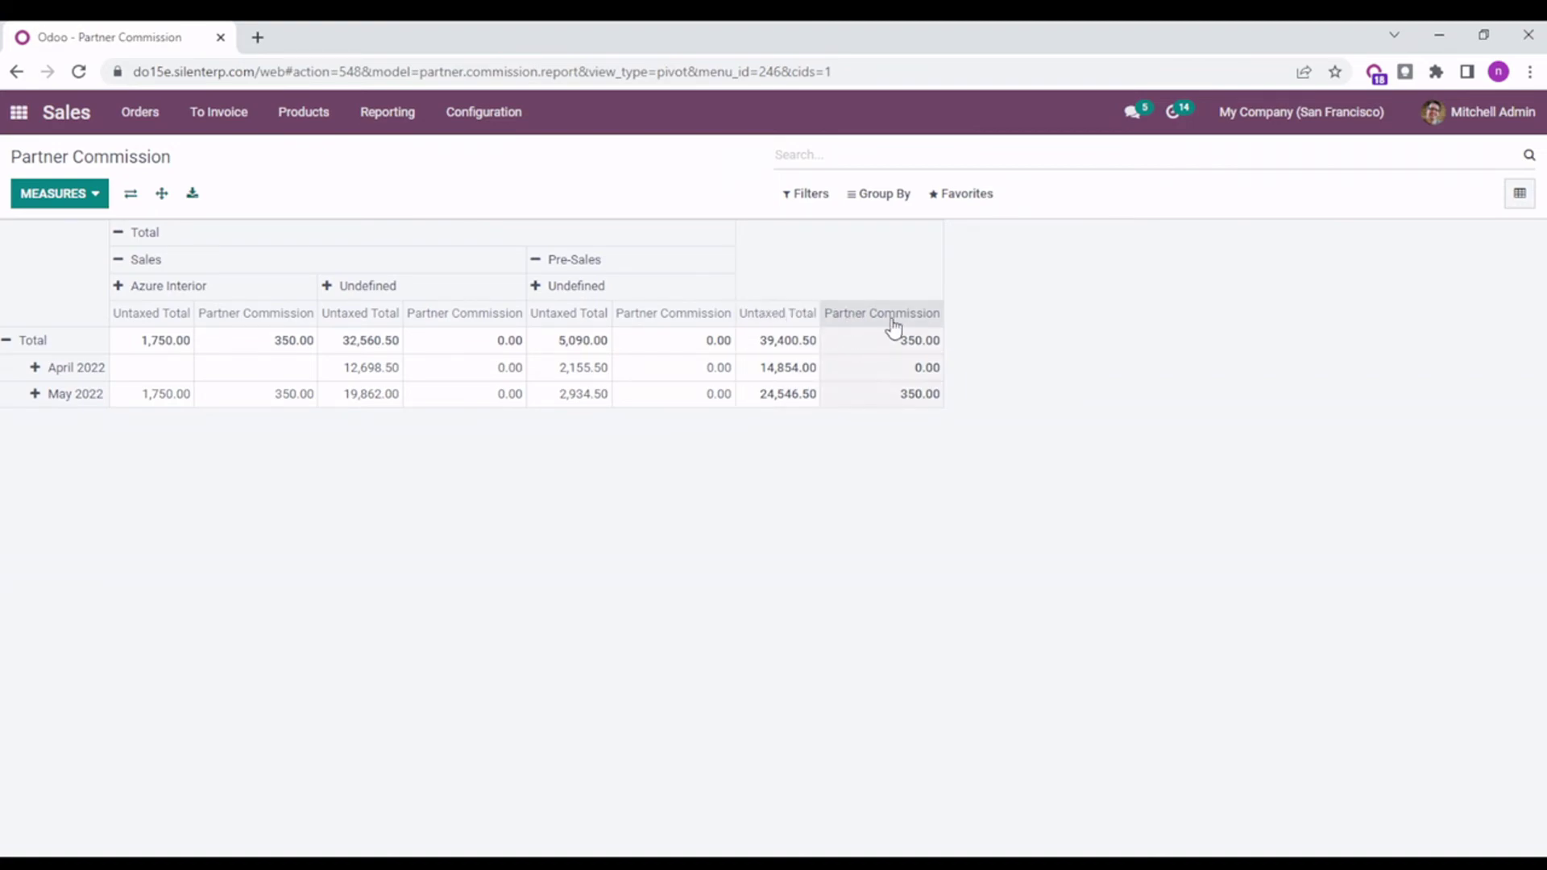
pyautogui.moveTo(922, 395); pyautogui.dragTo(902, 341)
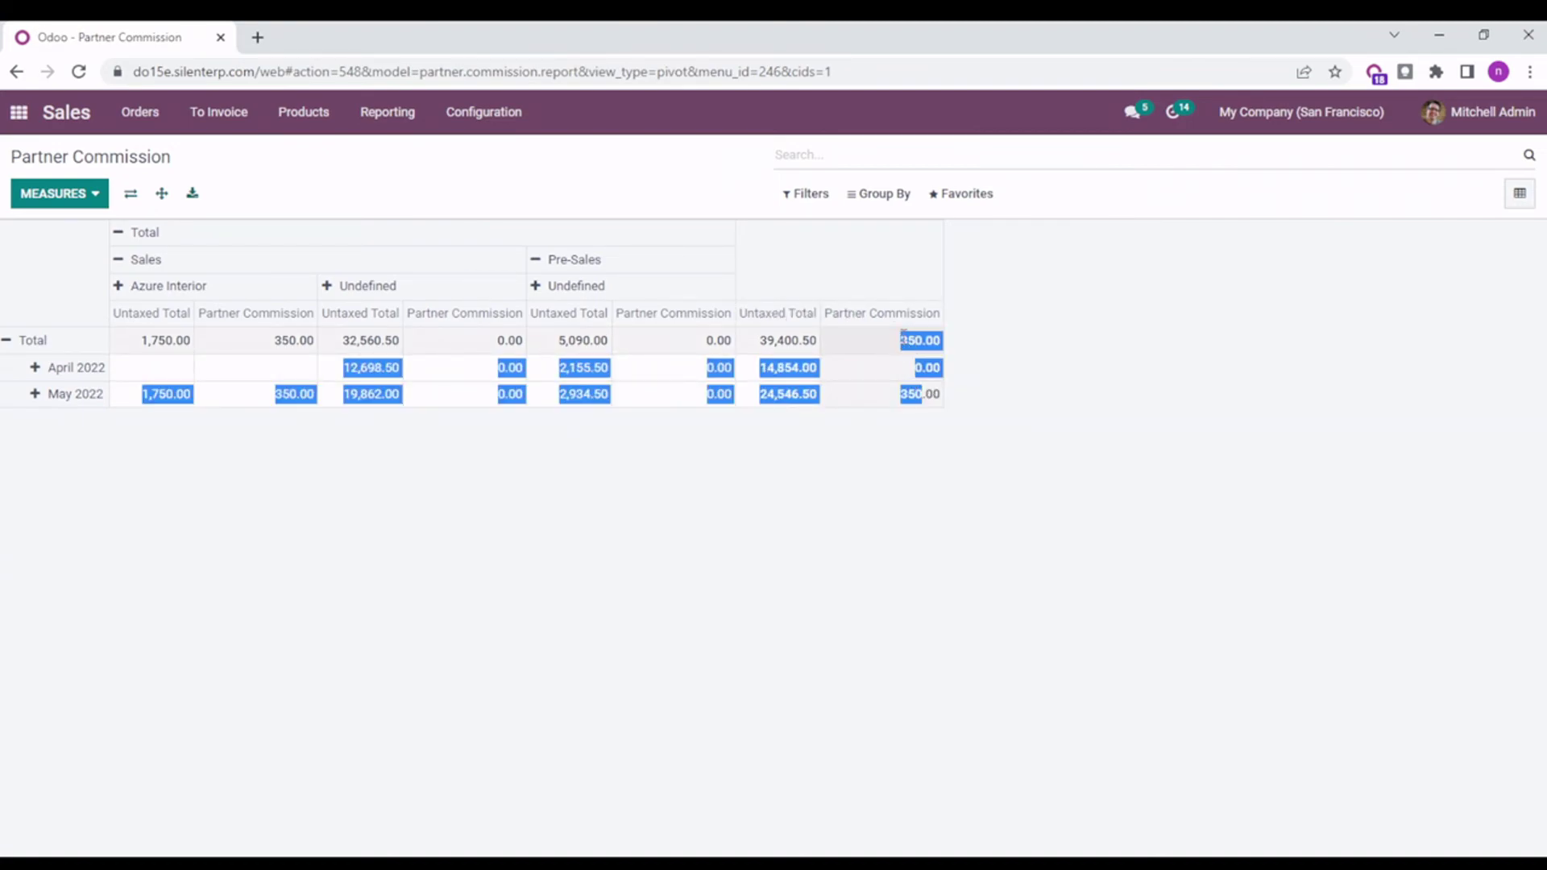
pyautogui.click(901, 339)
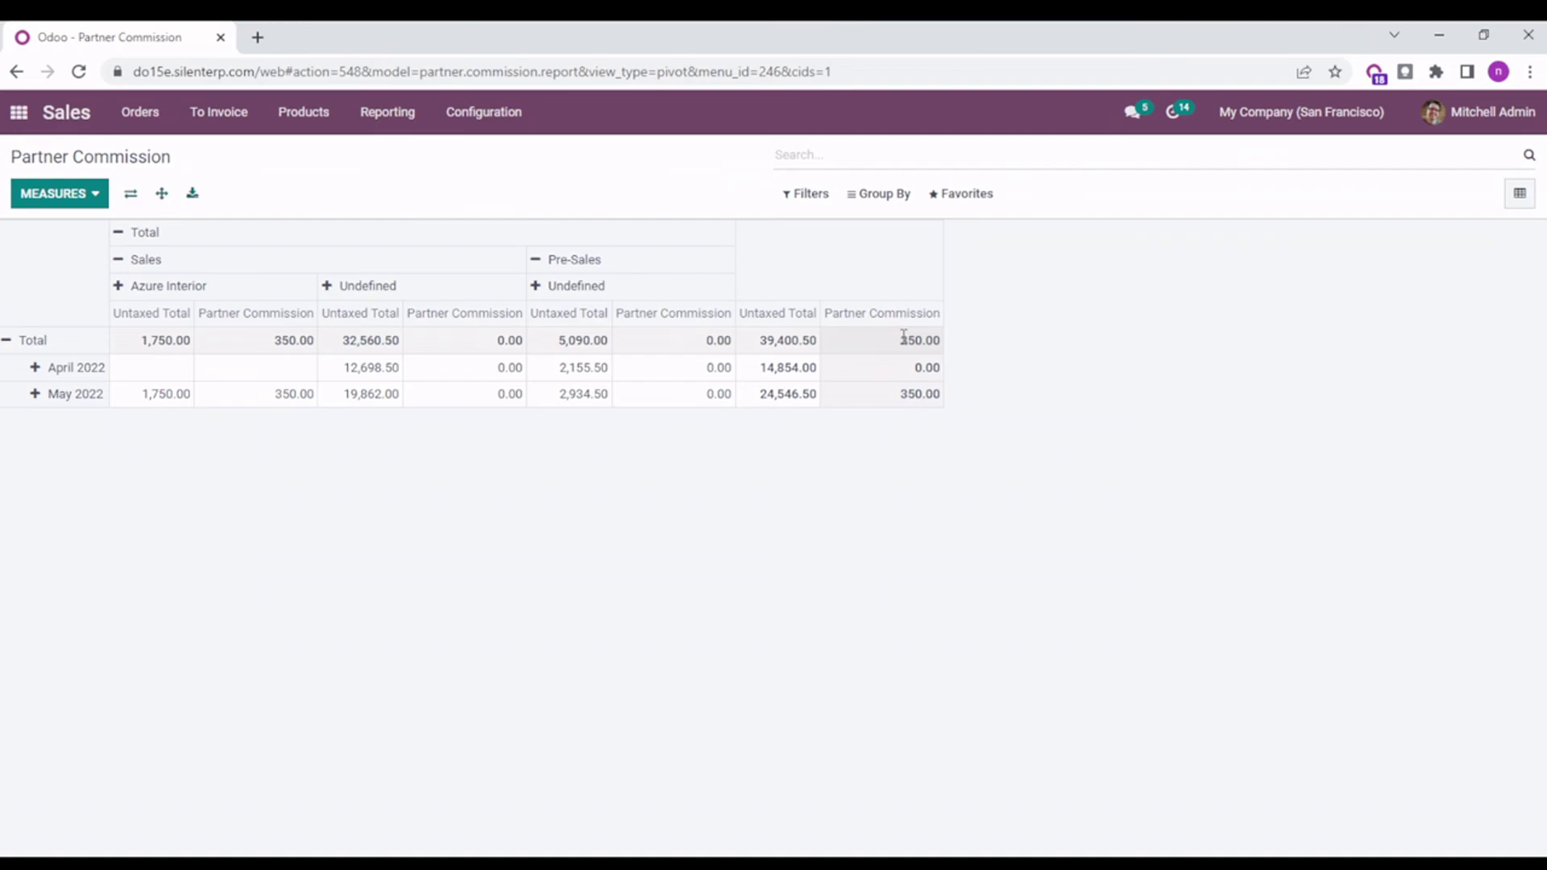